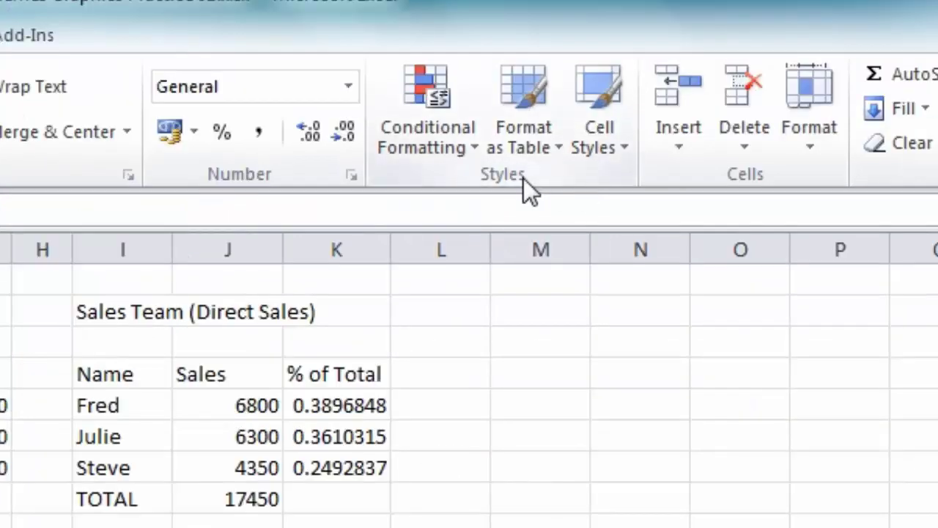
Apply the Title cell style to the ABC Supplies Limited heading in A1.
{"action": "left_click", "coordinate": [619, 151]}
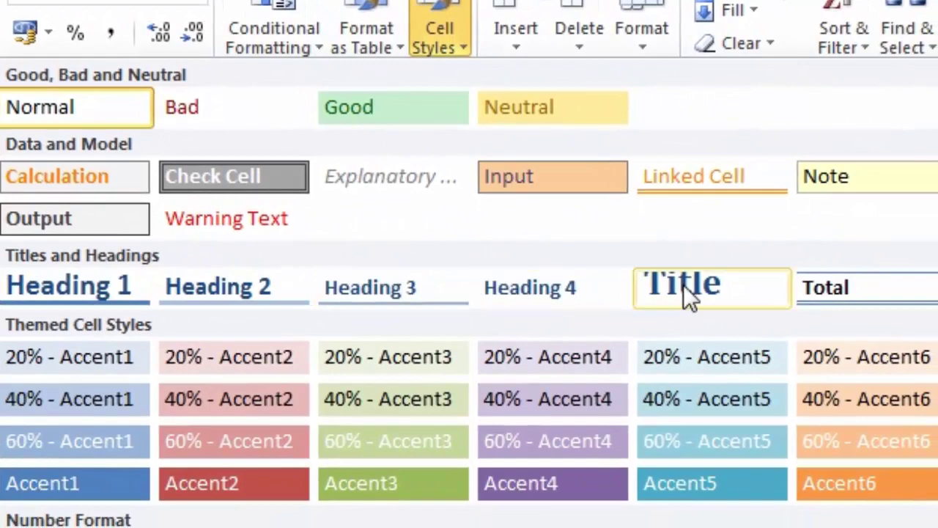
{"action": "left_click", "coordinate": [683, 284]}
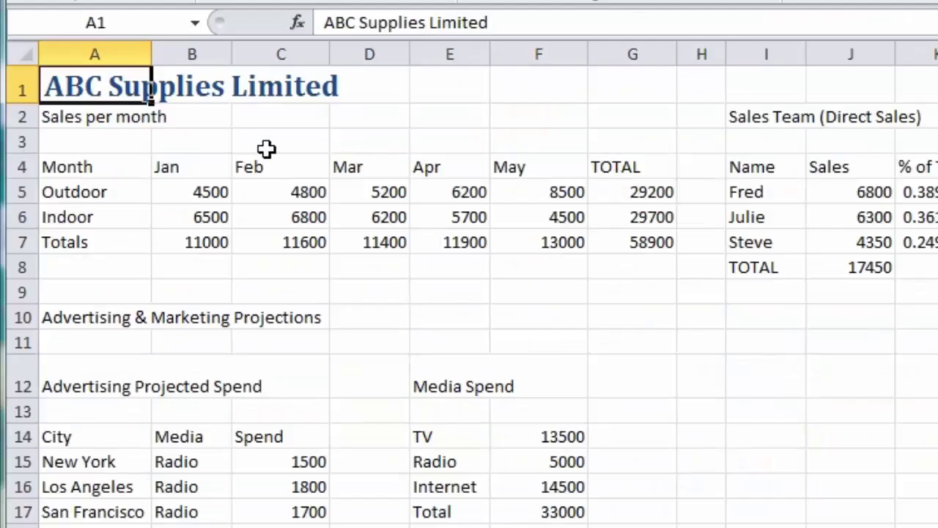
Apply Heading 1 to A2, I2, A10, A12 and E12 (Sales per month through Media Spend).
{"action": "left_click", "coordinate": [79, 121]}
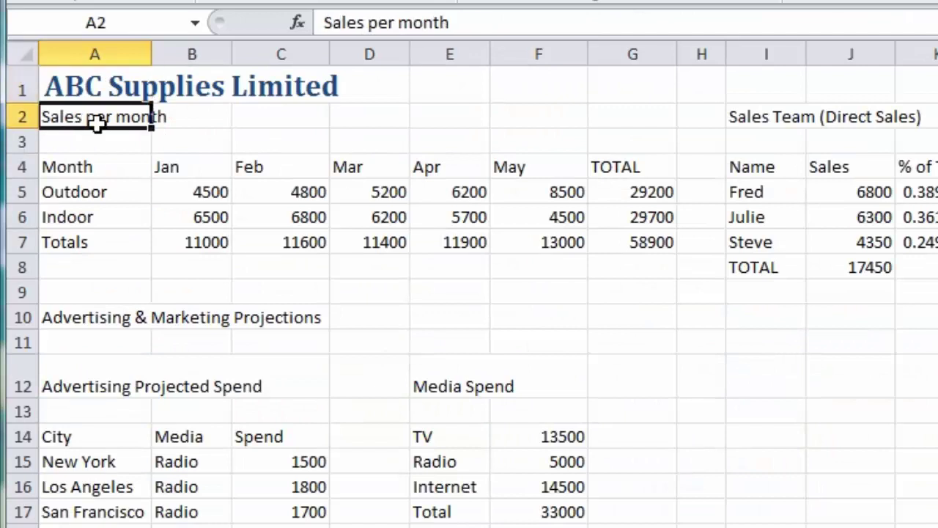
{"action": "key", "text": "ctrl"}
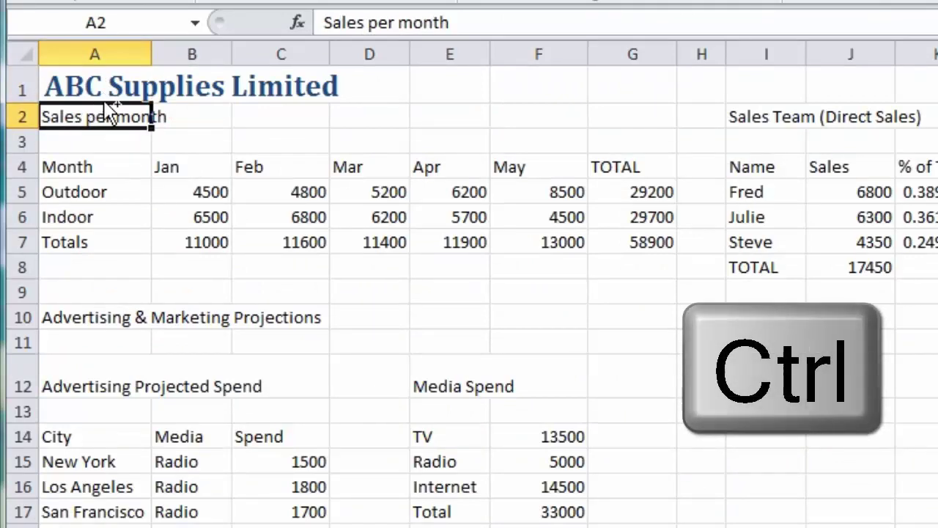
{"action": "left_click", "coordinate": [778, 117], "text": "ctrl"}
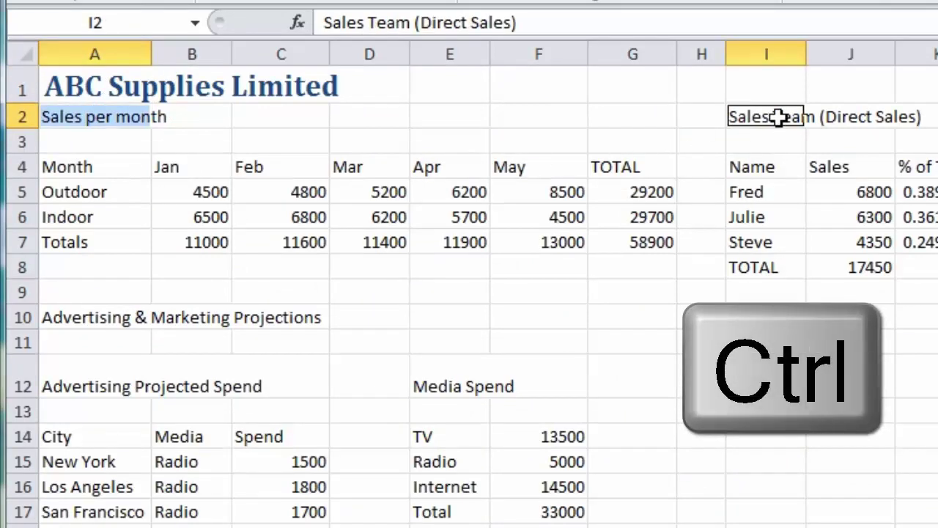
{"action": "left_click", "coordinate": [61, 319], "text": "ctrl"}
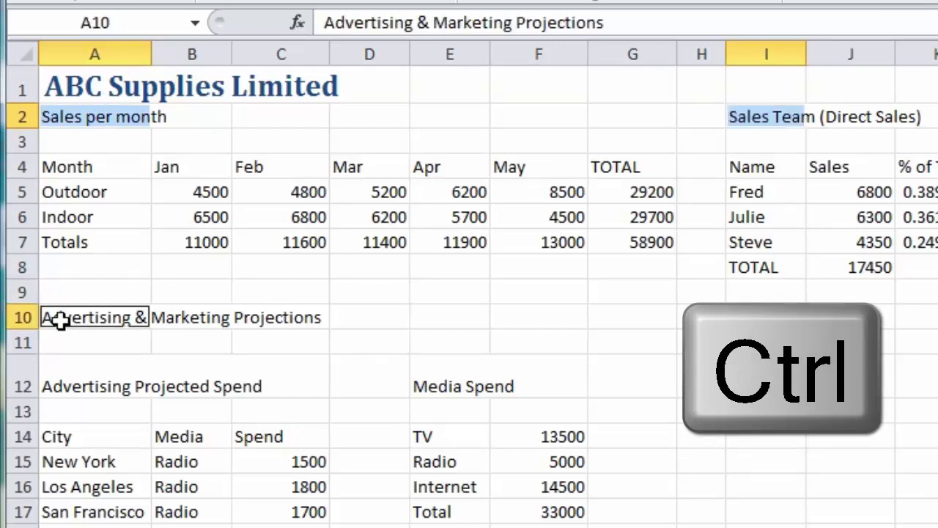
{"action": "left_click", "coordinate": [82, 384], "text": "ctrl"}
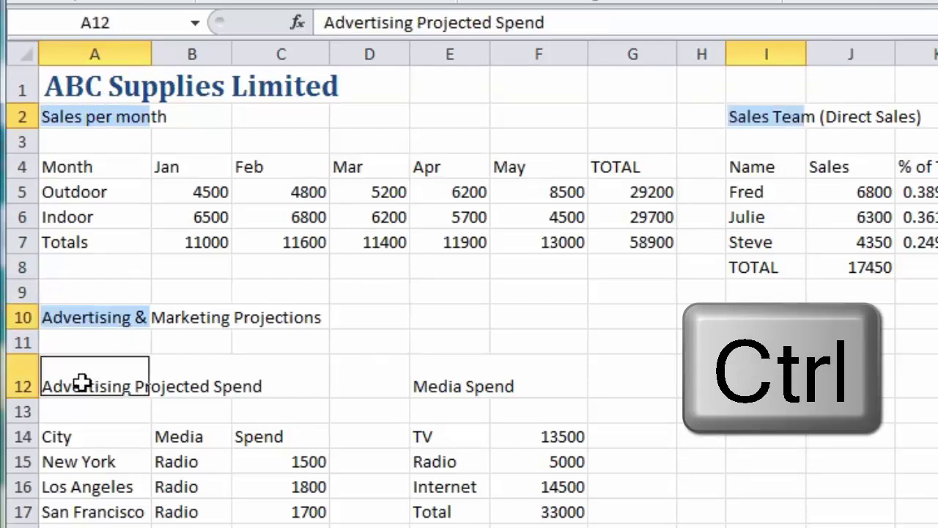
{"action": "left_click", "coordinate": [454, 387], "text": "ctrl"}
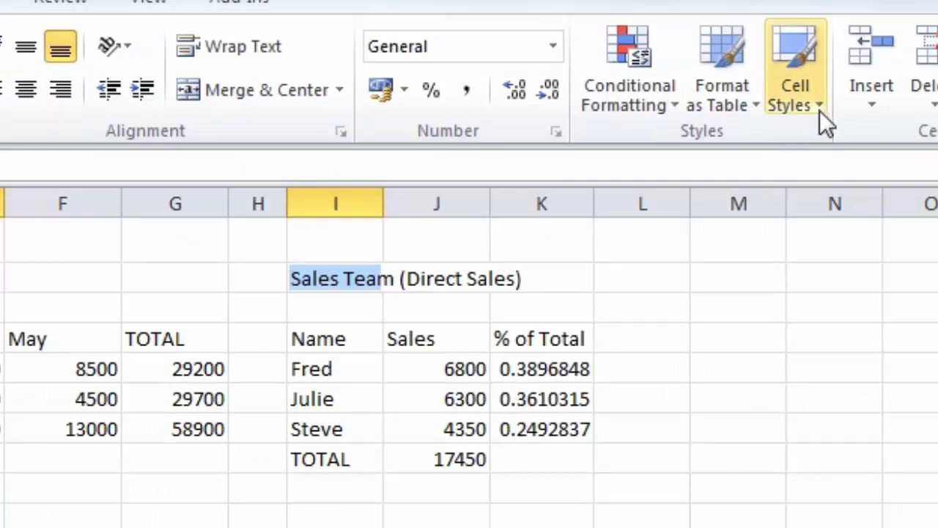
{"action": "left_click", "coordinate": [819, 106]}
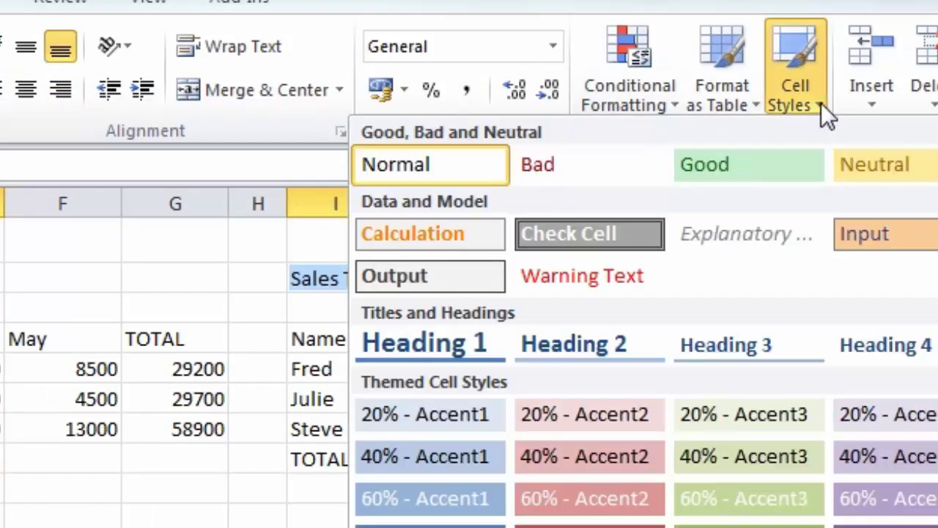
{"action": "left_click", "coordinate": [389, 352]}
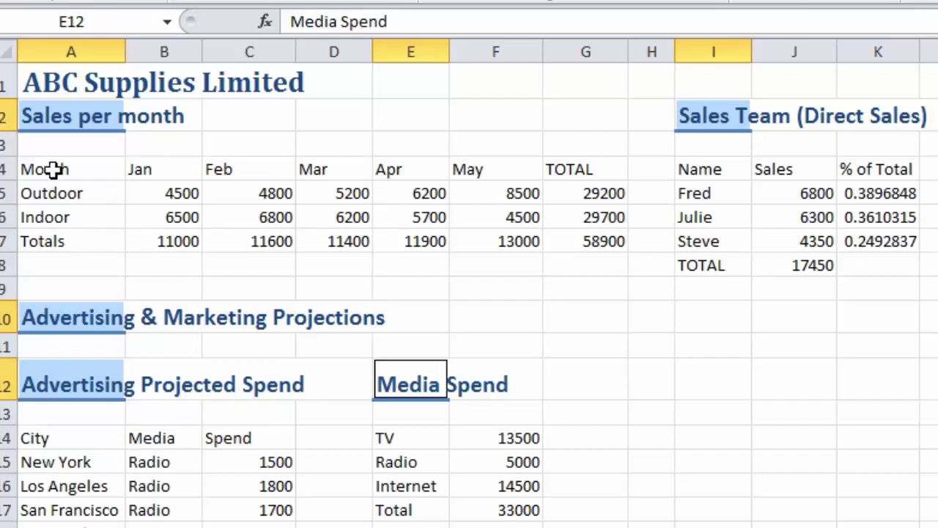
Apply Heading 2 to the labels Month–Totals, Jan–TOTAL, Name–TOTAL, Sales, % of Total, City, Media, Spend and TV–Total.
{"action": "left_click_drag", "start_coordinate": [53, 170], "coordinate": [112, 241]}
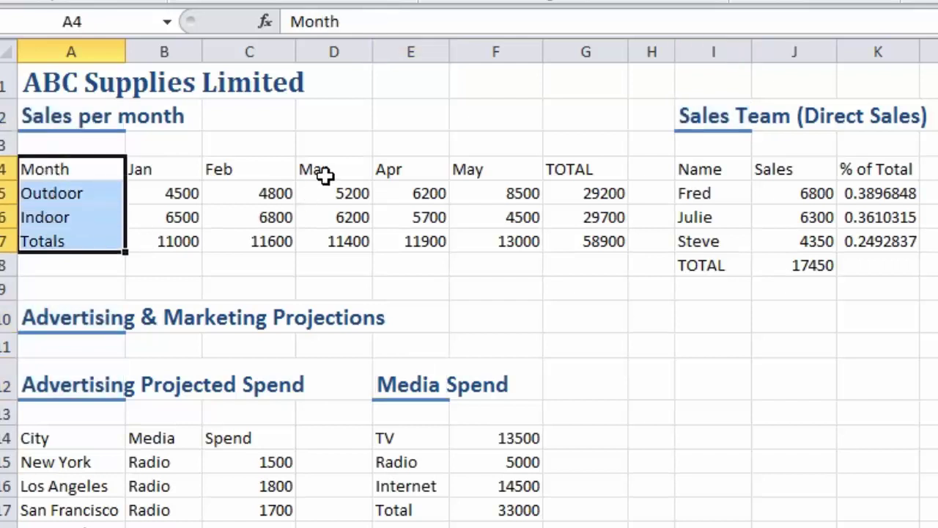
{"action": "left_click", "coordinate": [163, 168], "text": "ctrl"}
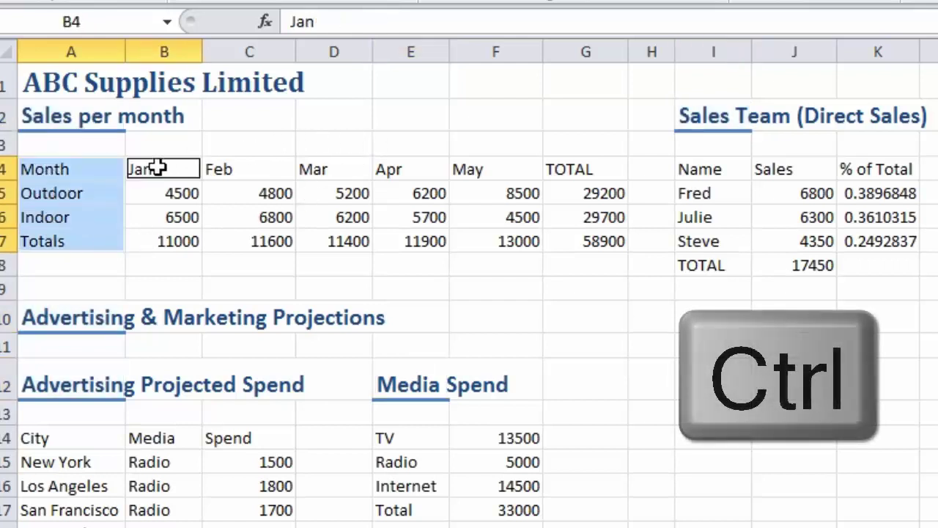
{"action": "left_click_drag", "start_coordinate": [163, 168], "coordinate": [586, 169]}
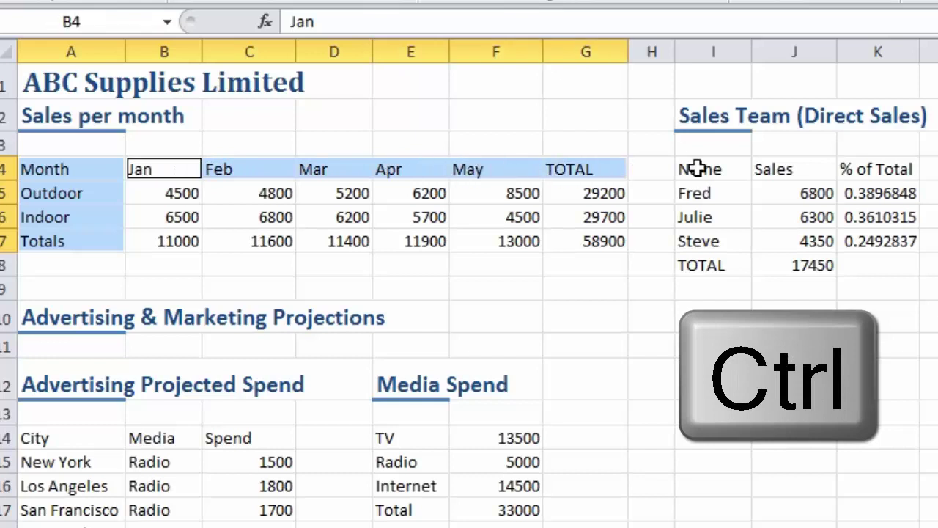
{"action": "left_click_drag", "start_coordinate": [696, 168], "coordinate": [692, 264]}
{"action": "left_click", "coordinate": [777, 169], "text": "ctrl"}
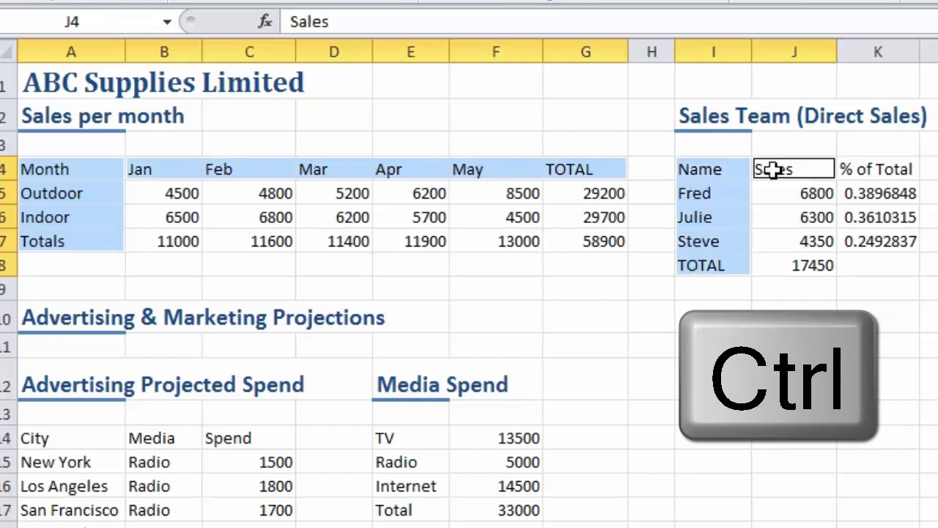
{"action": "left_click_drag", "start_coordinate": [777, 169], "coordinate": [848, 169]}
{"action": "left_click_drag", "start_coordinate": [65, 440], "coordinate": [217, 446]}
{"action": "left_click_drag", "start_coordinate": [59, 463], "coordinate": [65, 526]}
{"action": "left_click_drag", "start_coordinate": [407, 437], "coordinate": [415, 511]}
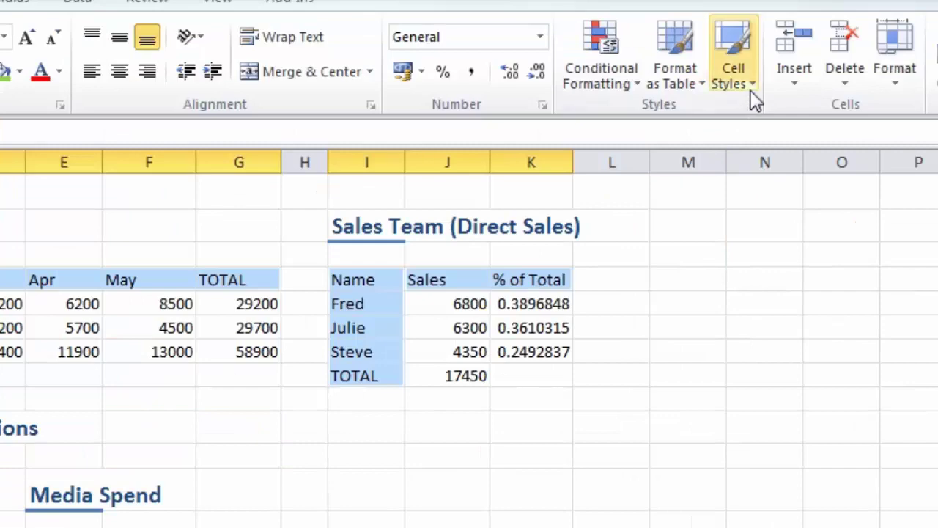
{"action": "left_click", "coordinate": [751, 88]}
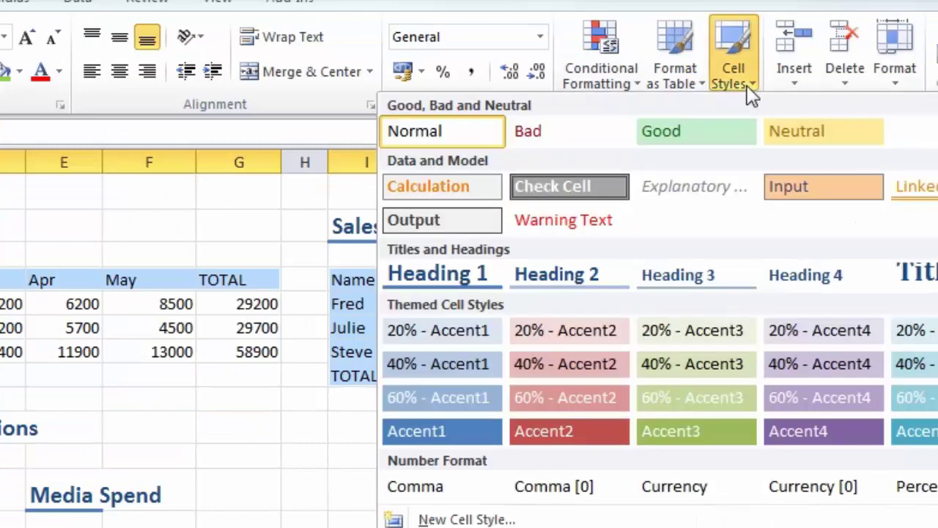
{"action": "left_click", "coordinate": [559, 279]}
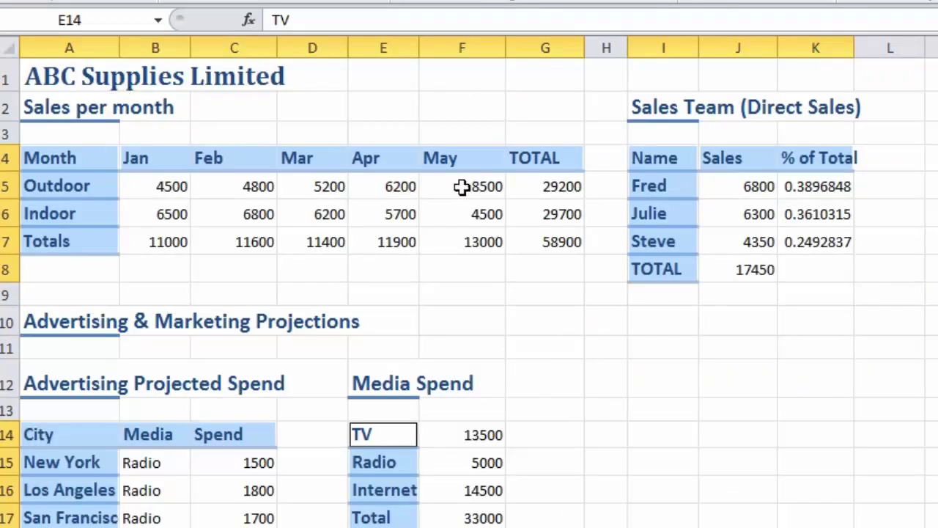
{"action": "left_click", "coordinate": [69, 75]}
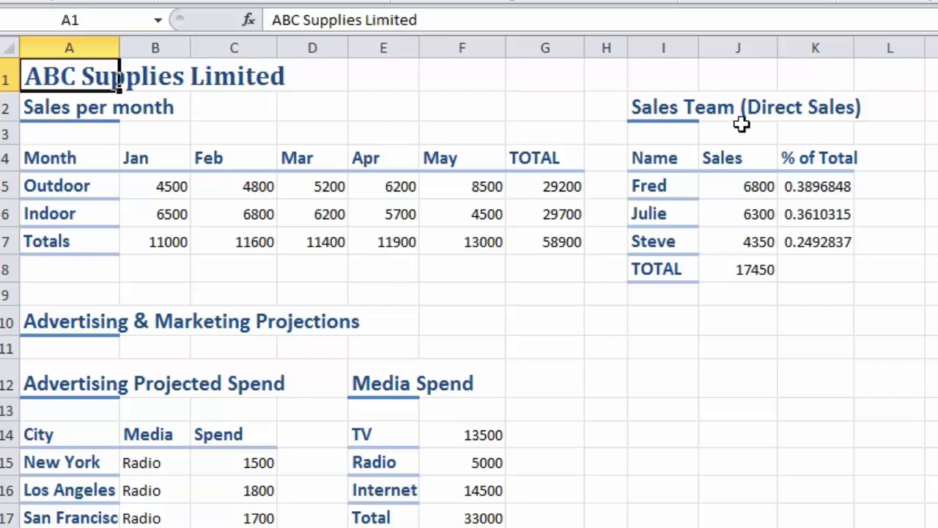
Apply Currency to B5:G7, J5:J8, the column C Spend values and F14:F17.
{"action": "left_click_drag", "start_coordinate": [166, 183], "coordinate": [554, 238]}
{"action": "left_click_drag", "start_coordinate": [737, 181], "coordinate": [748, 268]}
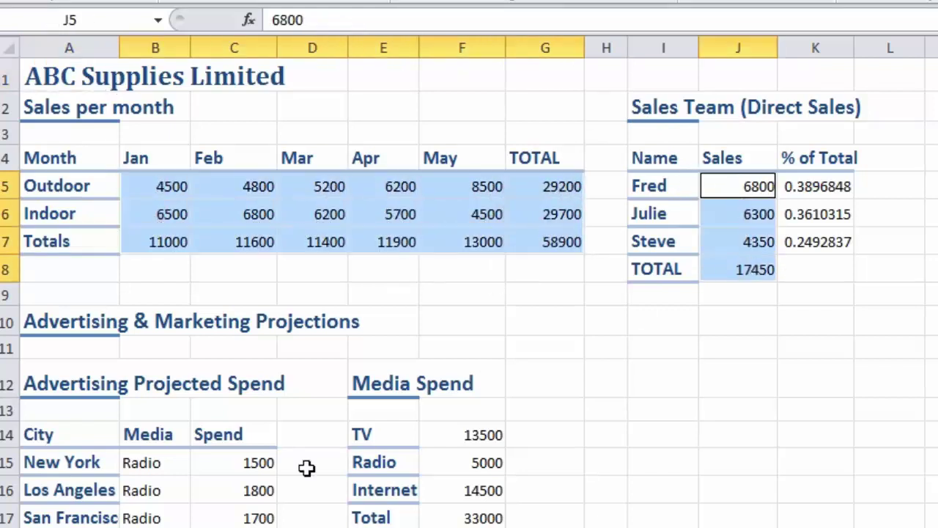
{"action": "left_click_drag", "start_coordinate": [240, 465], "coordinate": [247, 527]}
{"action": "left_click_drag", "start_coordinate": [474, 348], "coordinate": [486, 428]}
{"action": "scroll", "coordinate": [581, 383], "scroll_direction": "up", "scroll_amount": 1}
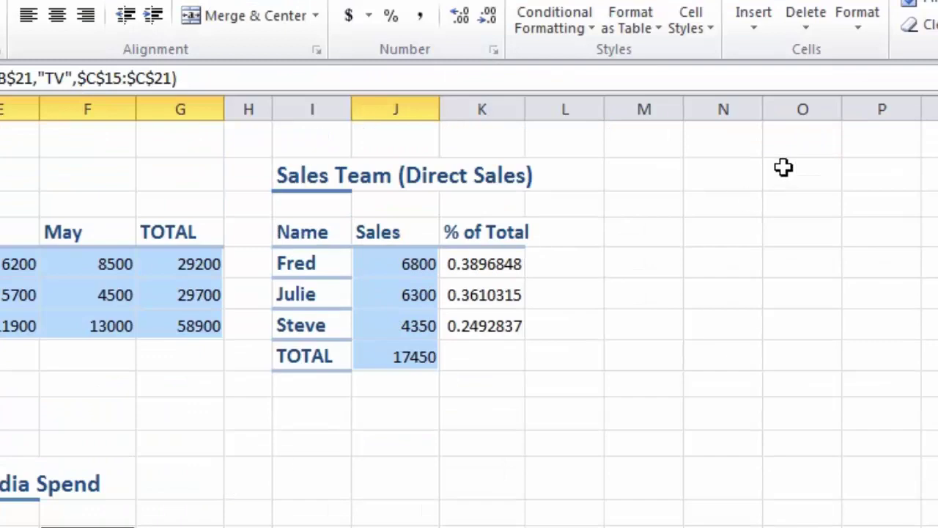
{"action": "left_click", "coordinate": [698, 33]}
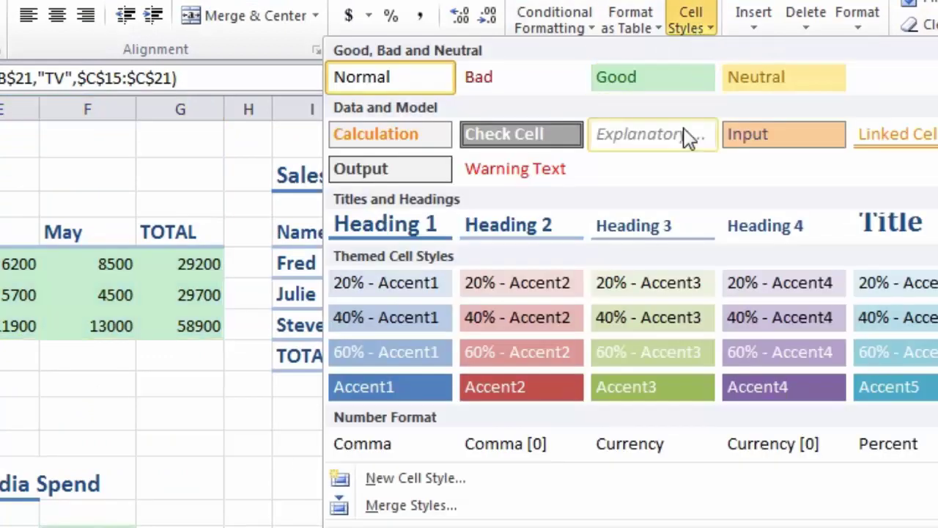
{"action": "left_click", "coordinate": [651, 450]}
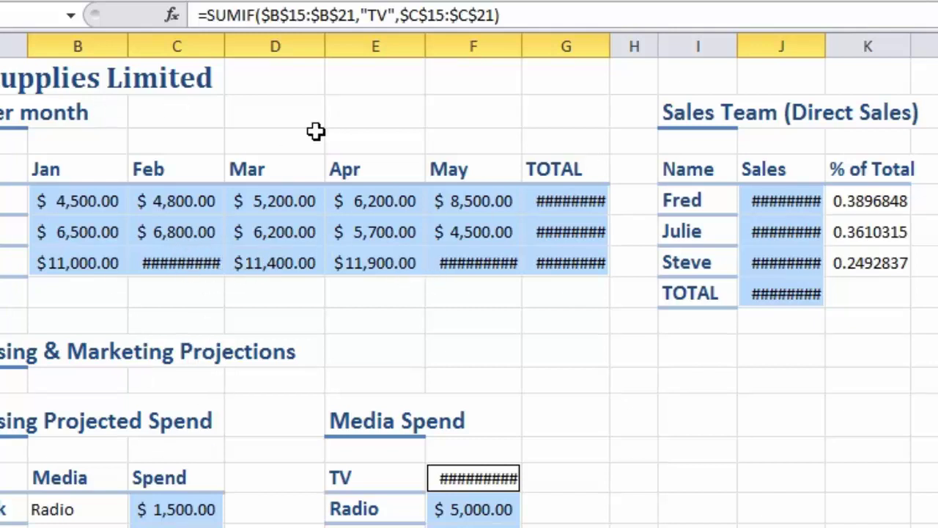
Widen columns C, F, G and J so all currency totals show instead of ########.
{"action": "left_click_drag", "start_coordinate": [222, 45], "coordinate": [225, 46]}
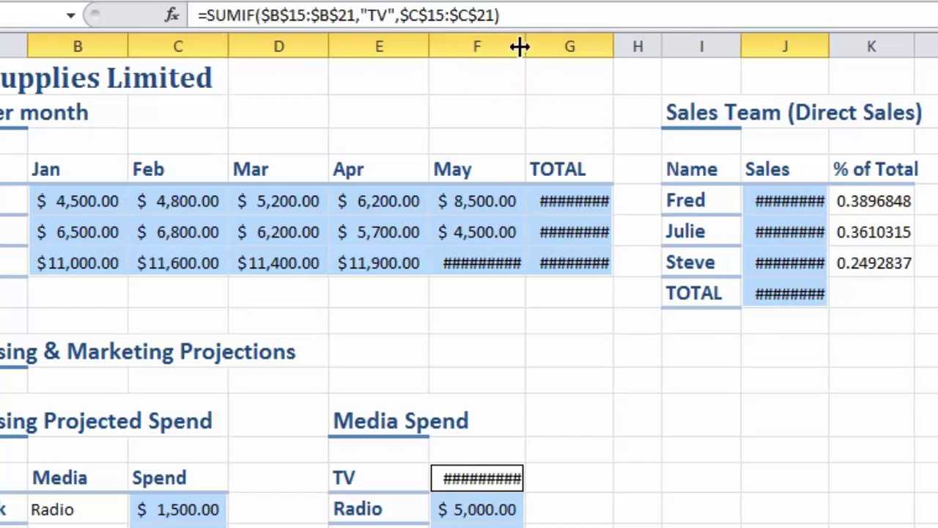
{"action": "left_click_drag", "start_coordinate": [520, 46], "coordinate": [523, 46]}
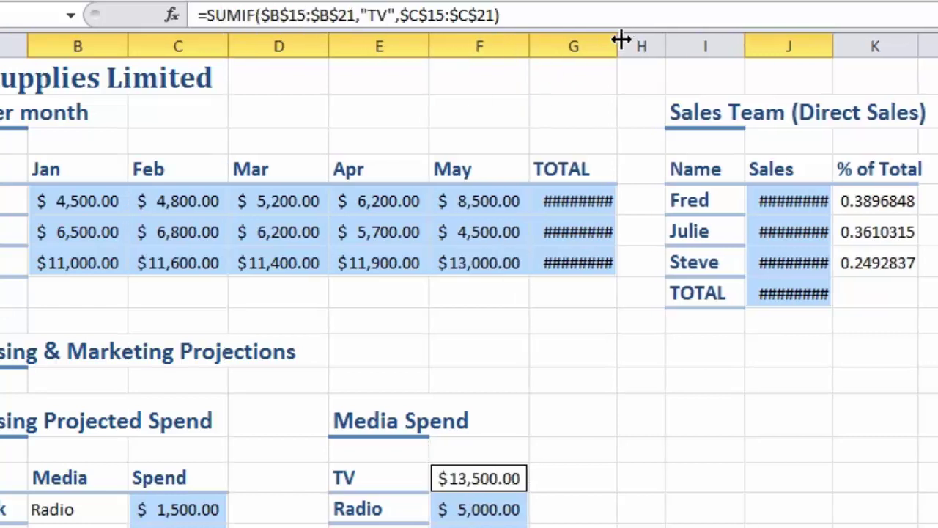
{"action": "left_click_drag", "start_coordinate": [618, 41], "coordinate": [629, 37]}
{"action": "left_click_drag", "start_coordinate": [844, 35], "coordinate": [856, 36]}
{"action": "scroll", "coordinate": [659, 279], "scroll_direction": "down", "scroll_amount": 1}
{"action": "scroll", "coordinate": [659, 282], "scroll_direction": "up", "scroll_amount": 1}
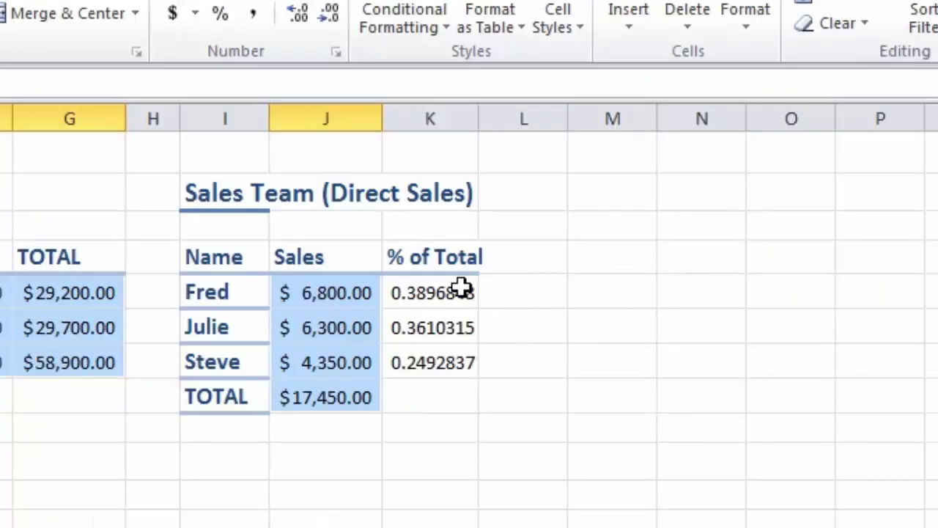
Apply the Percent style to the % of Total values in K5:K7, showing 39%, 36% and 25%.
{"action": "left_click_drag", "start_coordinate": [462, 288], "coordinate": [452, 366]}
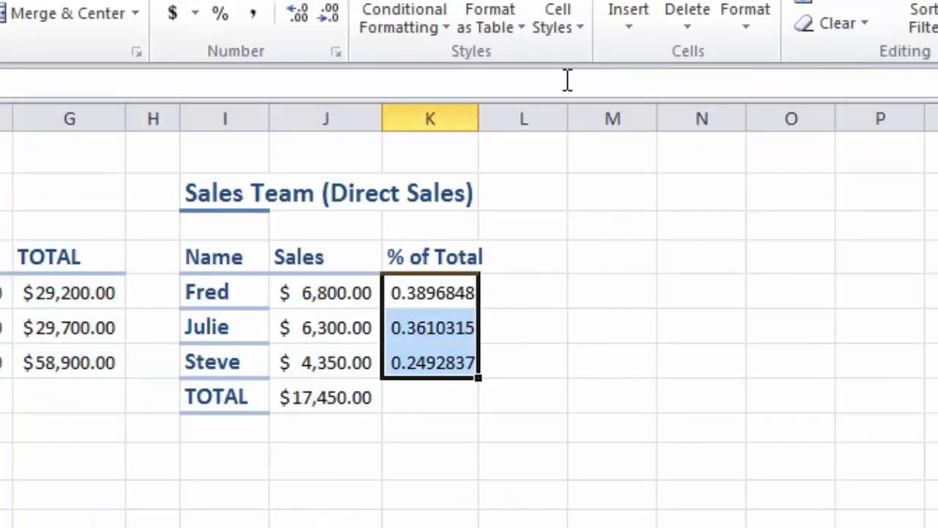
{"action": "left_click", "coordinate": [580, 33]}
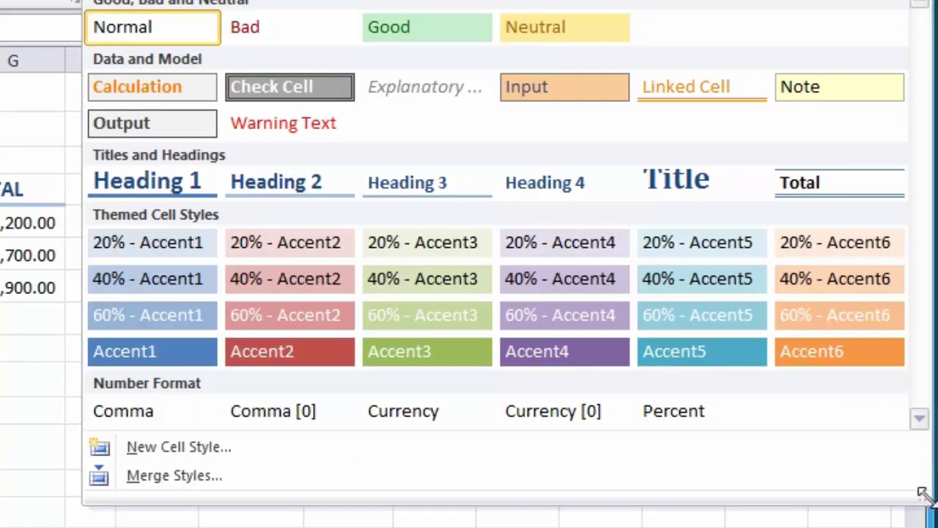
{"action": "left_click_drag", "start_coordinate": [922, 493], "coordinate": [730, 178]}
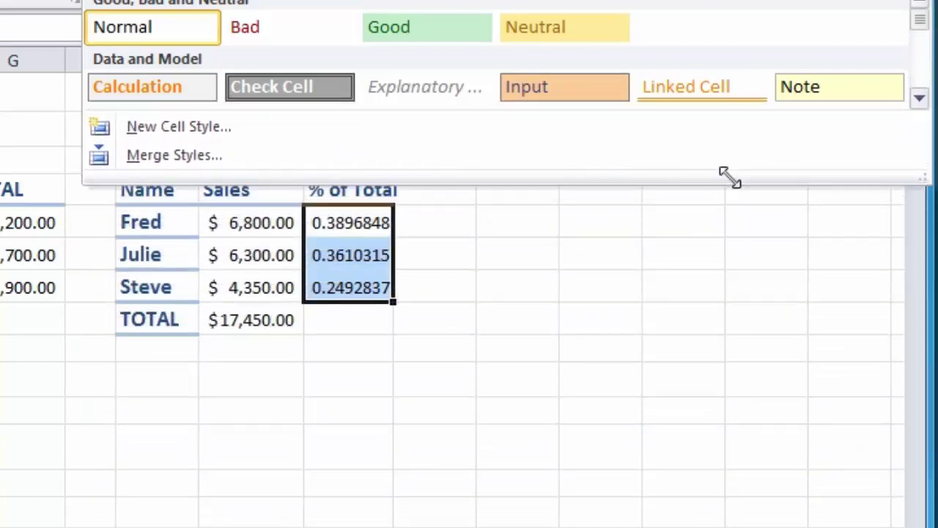
{"action": "left_click", "coordinate": [919, 99]}
{"action": "left_click", "coordinate": [921, 101]}
{"action": "left_click", "coordinate": [921, 101]}
{"action": "left_click", "coordinate": [921, 100]}
{"action": "left_click", "coordinate": [920, 101]}
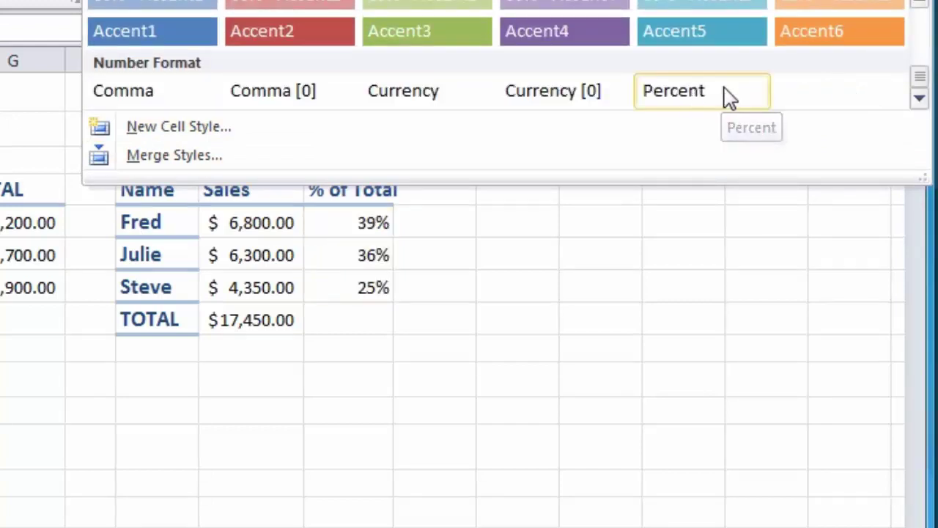
{"action": "left_click", "coordinate": [659, 95]}
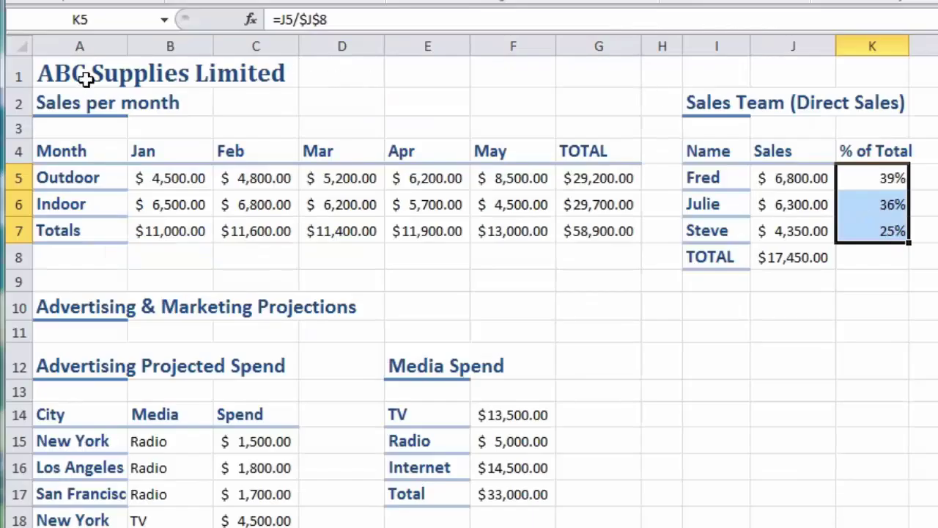
Deselect the percentages and preview Cell Styles and Fill Color without applying anything.
{"action": "left_click", "coordinate": [86, 79]}
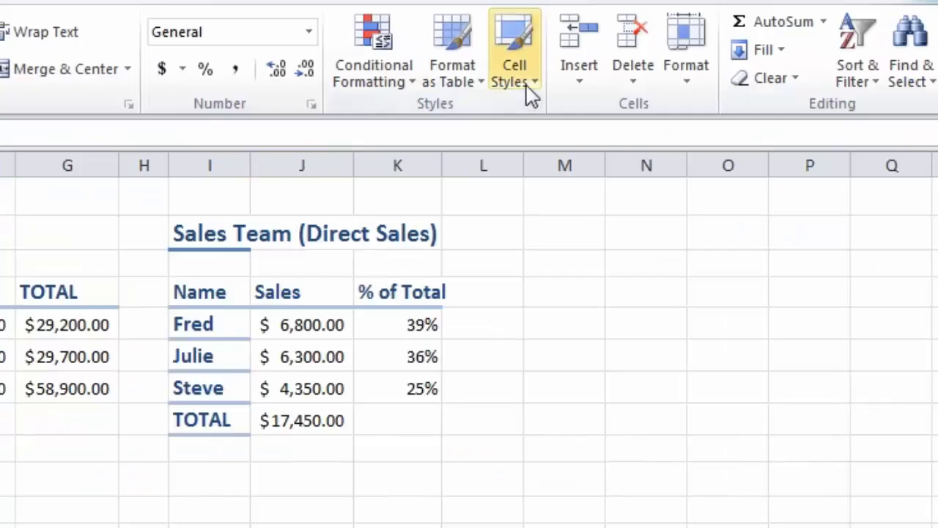
{"action": "left_click", "coordinate": [527, 90]}
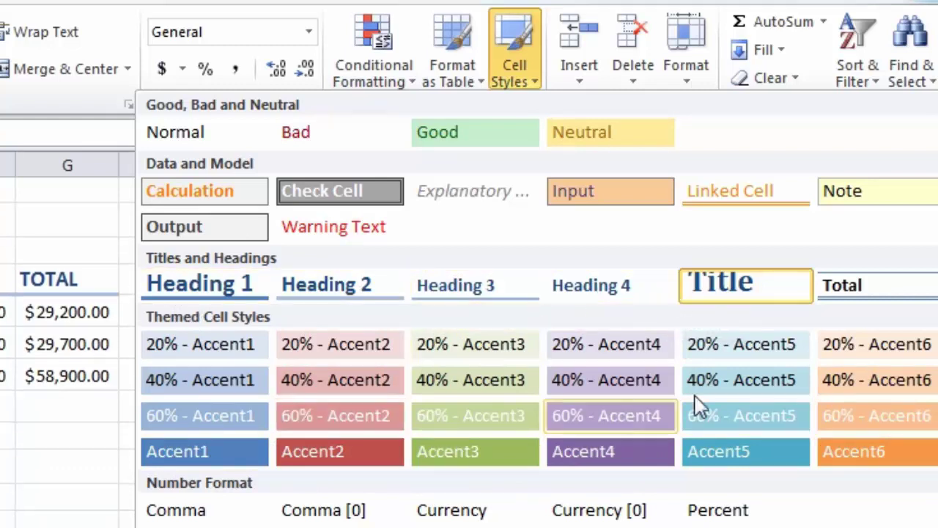
{"action": "left_click", "coordinate": [539, 85]}
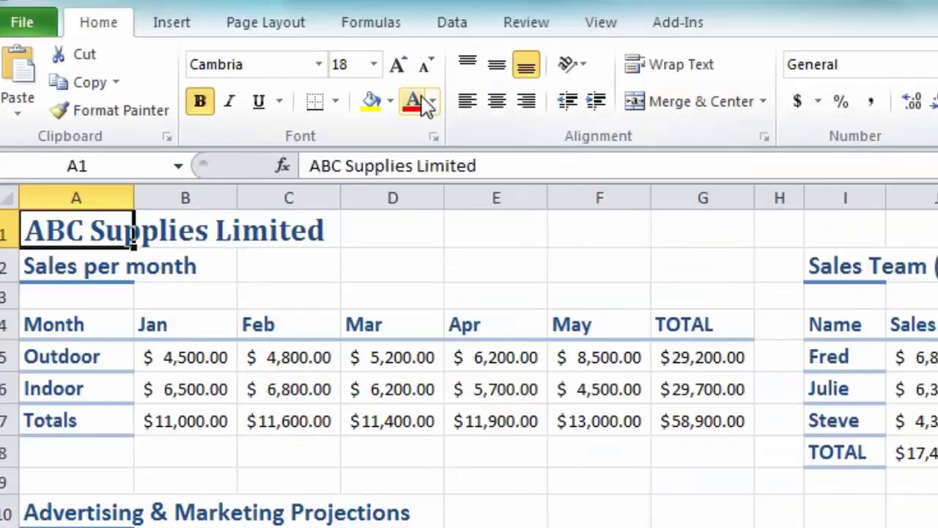
{"action": "left_click", "coordinate": [391, 103]}
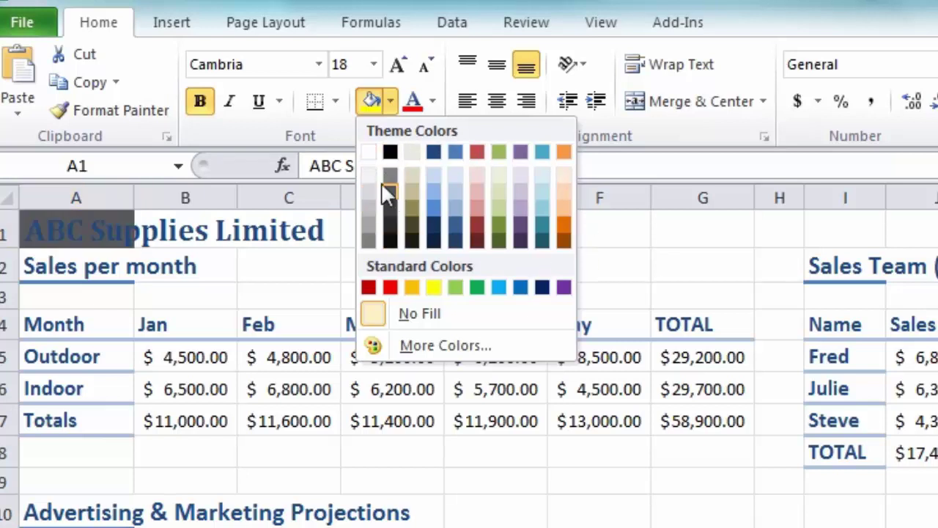
{"action": "left_click", "coordinate": [391, 100]}
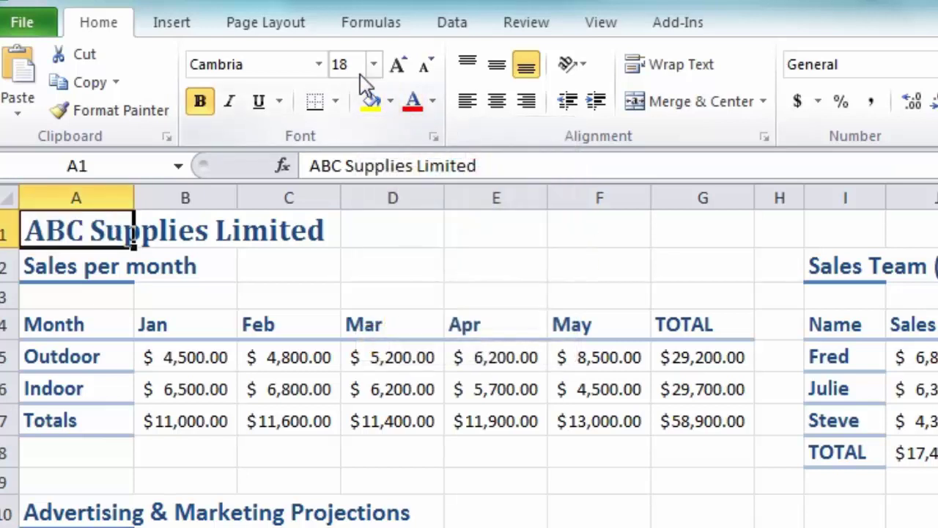
Apply the Clarity workbook theme from Page Layout > Themes, recolouring headings red-orange.
{"action": "left_click", "coordinate": [283, 30]}
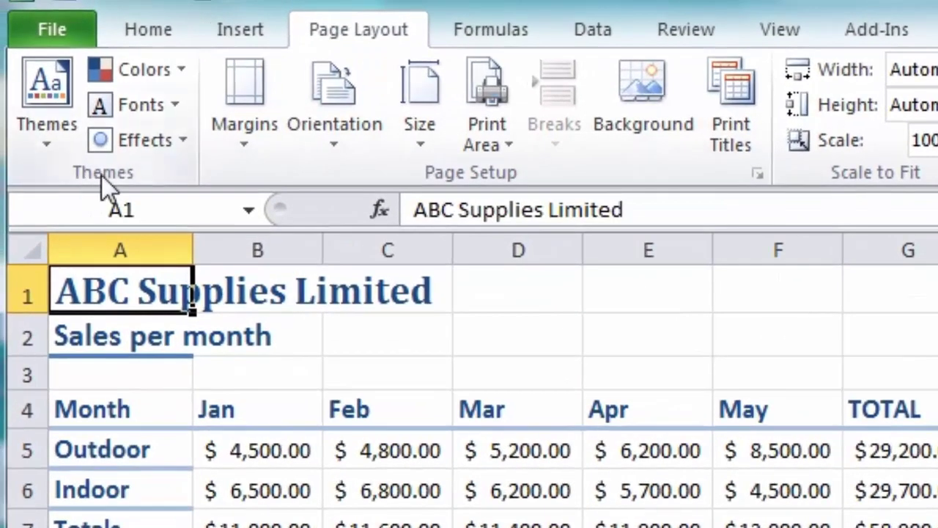
{"action": "left_click", "coordinate": [56, 139]}
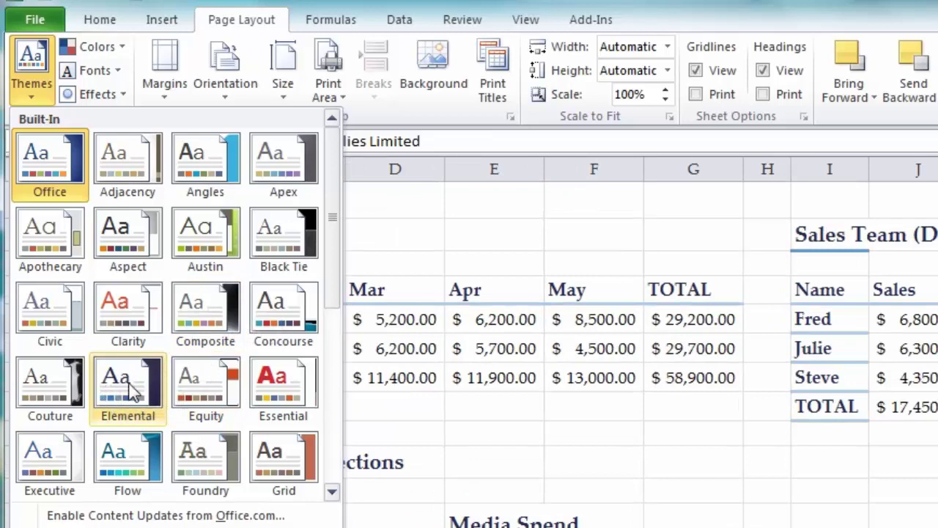
{"action": "left_click", "coordinate": [127, 308]}
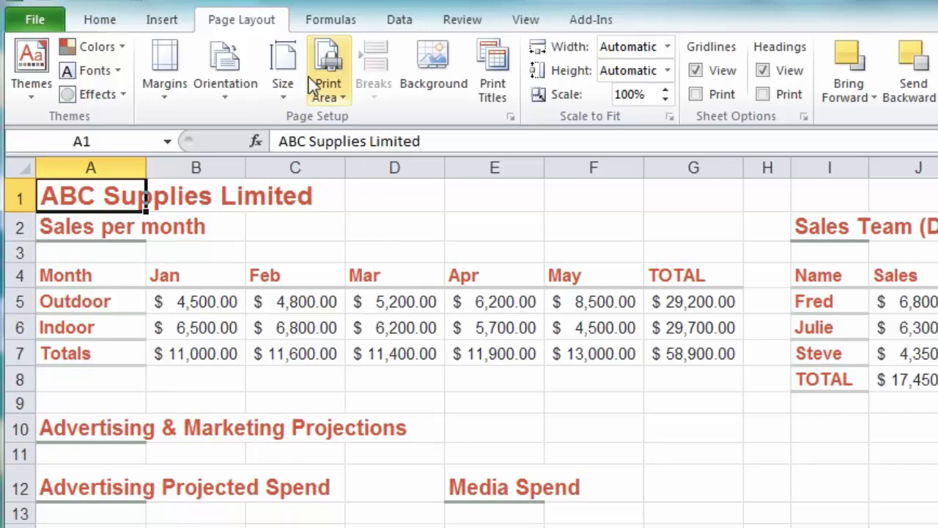
{"action": "left_click", "coordinate": [113, 22]}
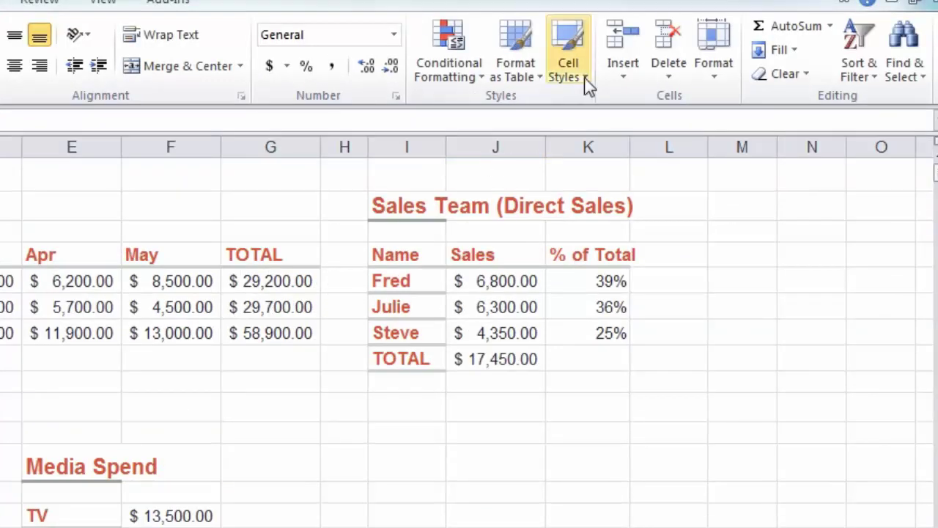
Style A1 with Accent6, then A2, I2, A10, A12 and E12 with Accent4.
{"action": "left_click", "coordinate": [585, 77]}
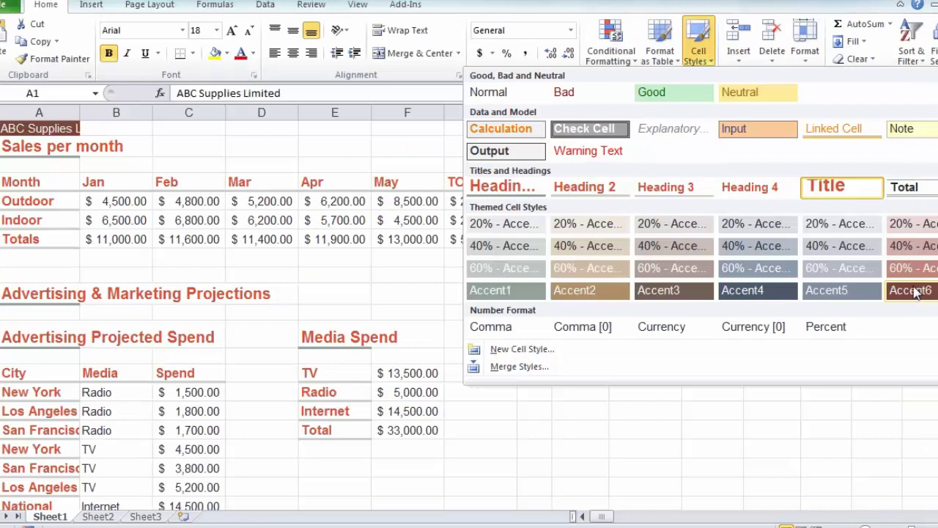
{"action": "left_click", "coordinate": [927, 291]}
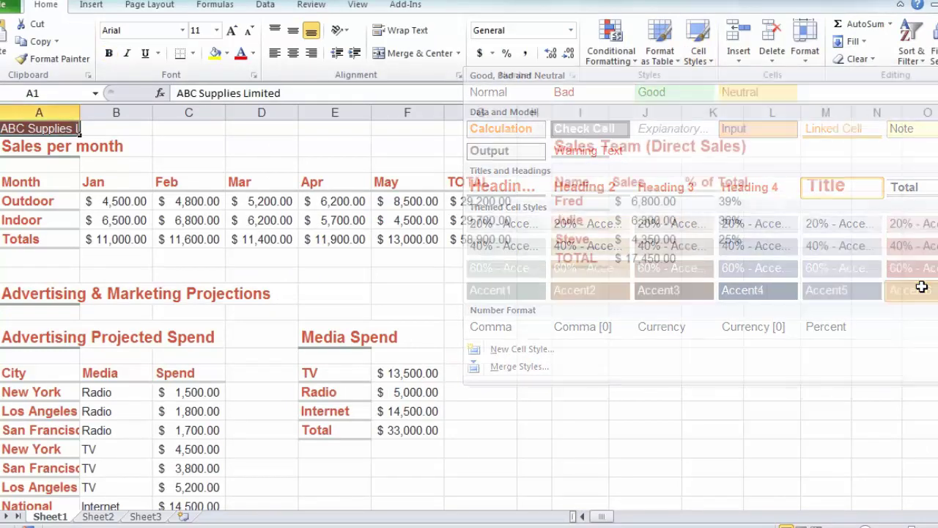
{"action": "left_click", "coordinate": [24, 149]}
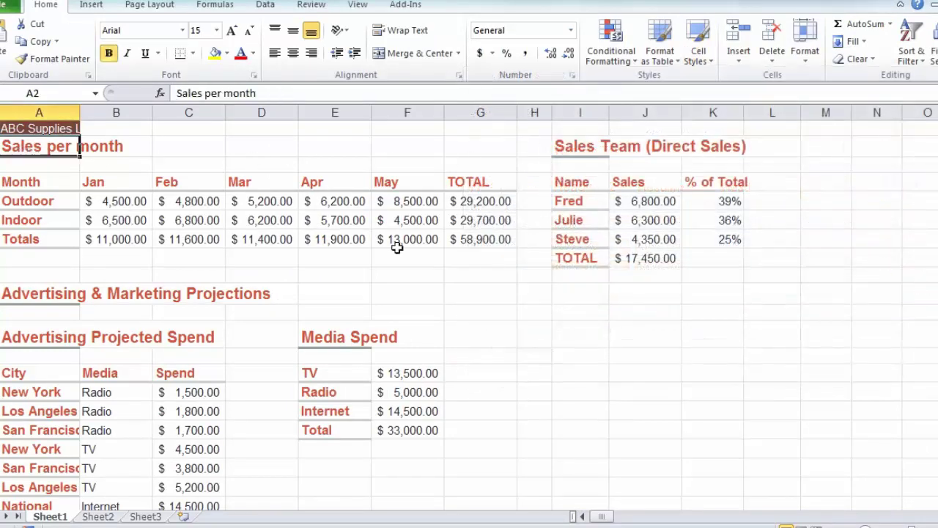
{"action": "left_click", "coordinate": [580, 149], "text": "ctrl"}
{"action": "left_click", "coordinate": [59, 288], "text": "ctrl"}
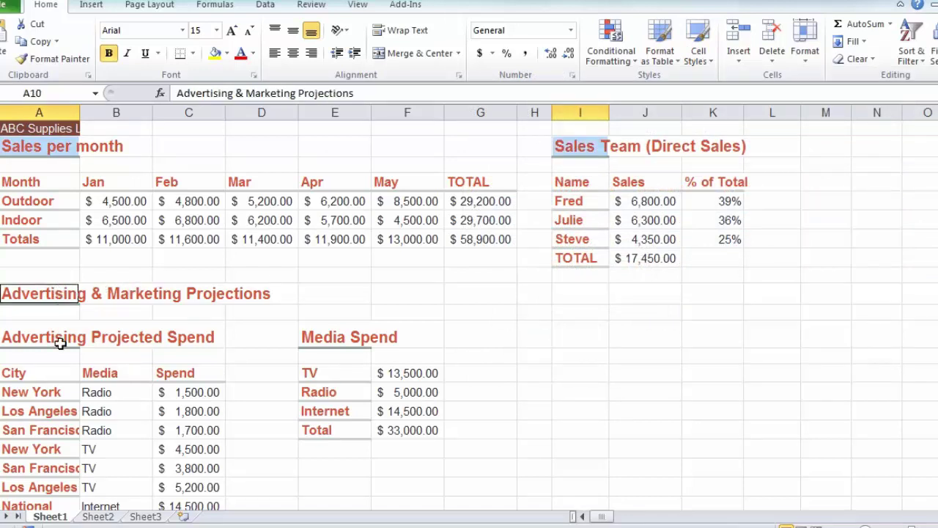
{"action": "left_click", "coordinate": [57, 338], "text": "ctrl"}
{"action": "left_click", "coordinate": [321, 340], "text": "ctrl"}
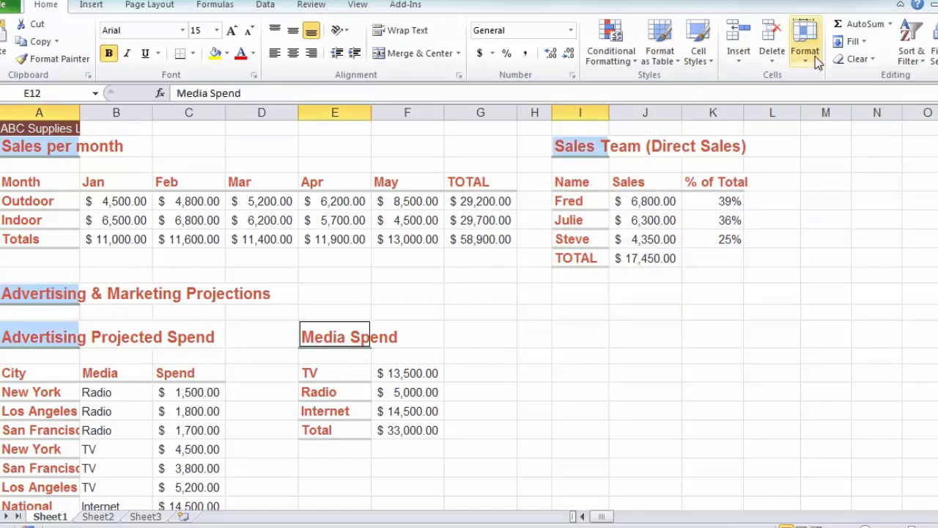
{"action": "left_click", "coordinate": [710, 58]}
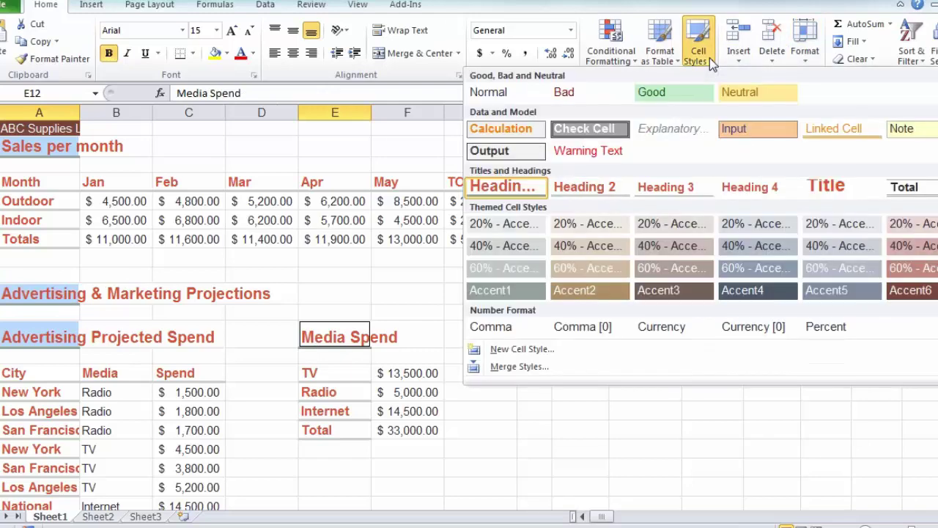
{"action": "left_click", "coordinate": [755, 292]}
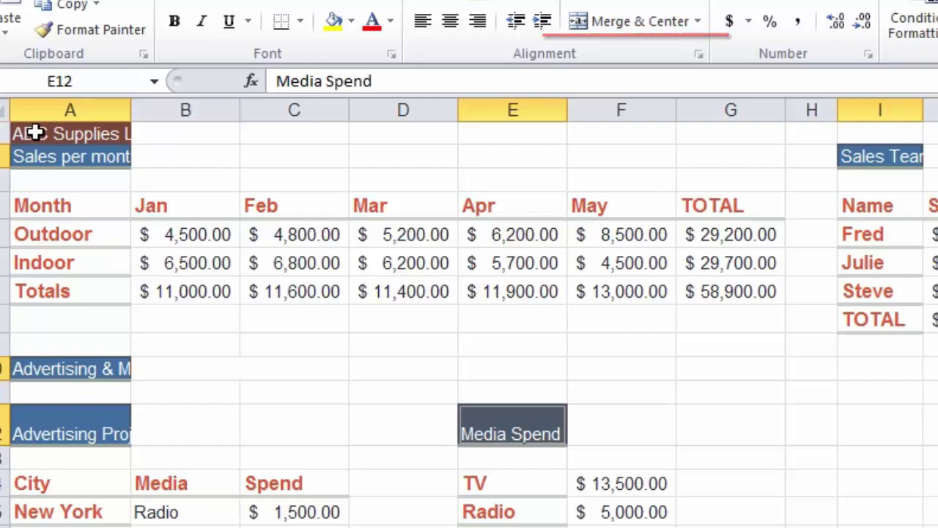
Merge and centre the company title across row 1, Sales per month over A2:G2, and Sales Team over I2:K2.
{"action": "left_click_drag", "start_coordinate": [35, 133], "coordinate": [883, 136]}
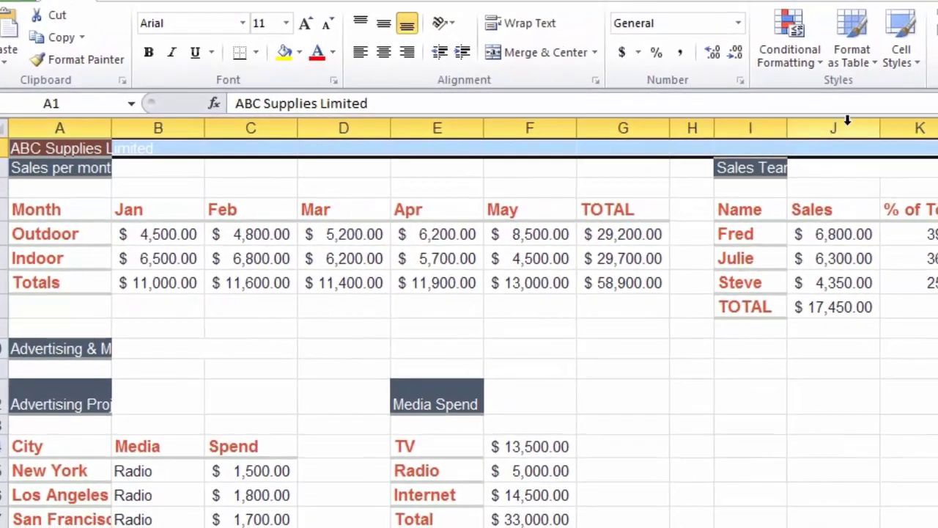
{"action": "left_click", "coordinate": [541, 53]}
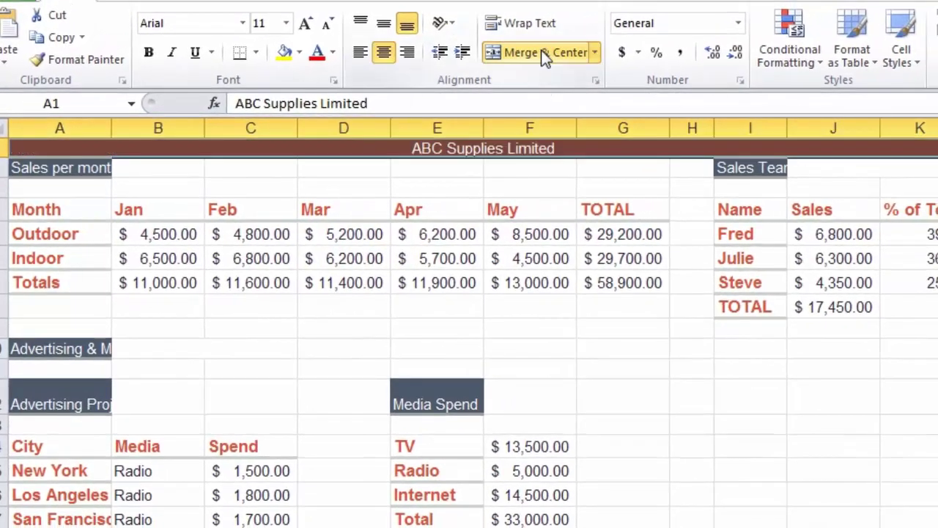
{"action": "left_click_drag", "start_coordinate": [36, 168], "coordinate": [632, 167]}
{"action": "left_click", "coordinate": [586, 56]}
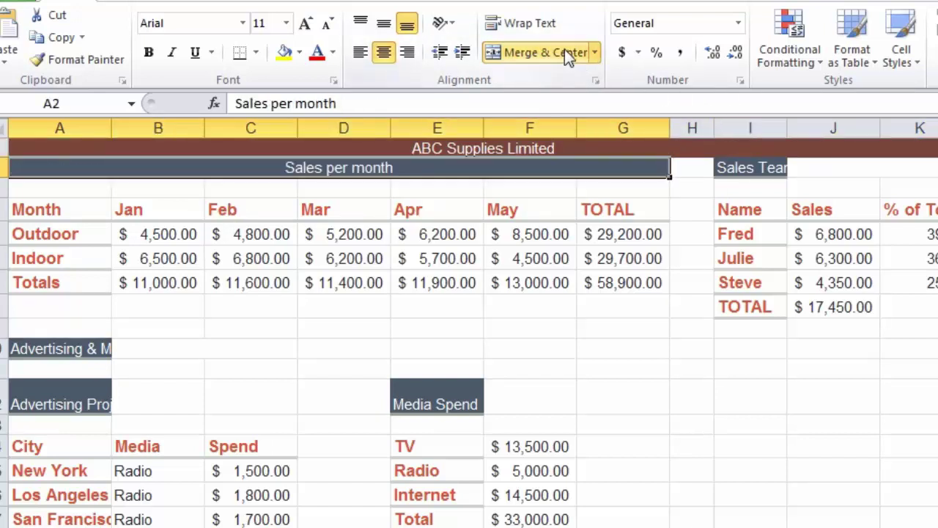
{"action": "left_click_drag", "start_coordinate": [747, 168], "coordinate": [909, 167]}
{"action": "left_click", "coordinate": [553, 54]}
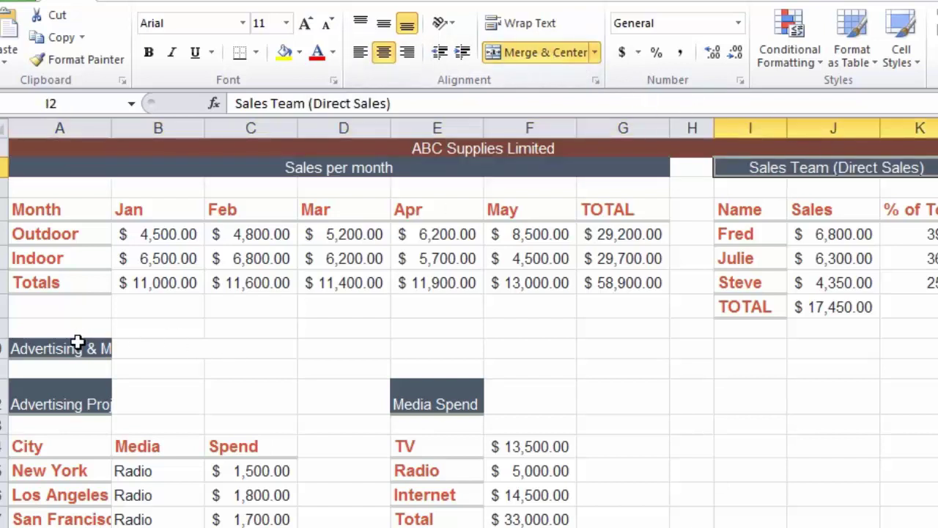
Merge and centre the advertising headings over A10:G10 and A12:C12, and Media Spend over E12:F12.
{"action": "left_click_drag", "start_coordinate": [65, 350], "coordinate": [617, 344]}
{"action": "left_click", "coordinate": [586, 56]}
{"action": "left_click", "coordinate": [26, 403]}
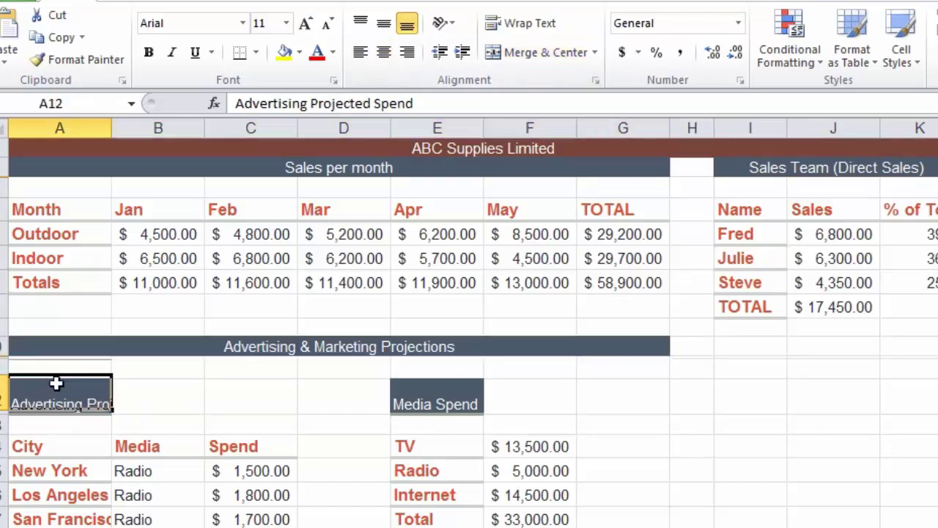
{"action": "left_click_drag", "start_coordinate": [41, 395], "coordinate": [233, 399]}
{"action": "left_click", "coordinate": [542, 52]}
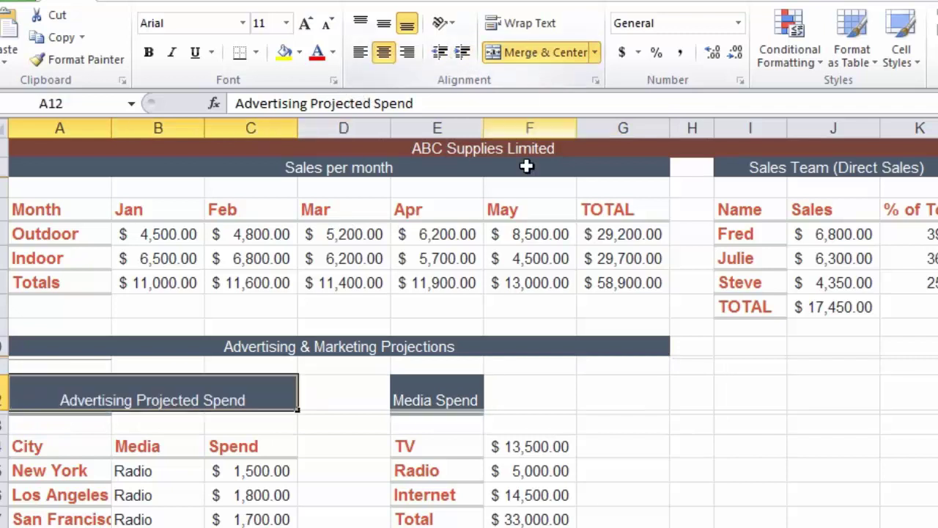
{"action": "left_click_drag", "start_coordinate": [446, 395], "coordinate": [560, 378]}
{"action": "left_click", "coordinate": [558, 53]}
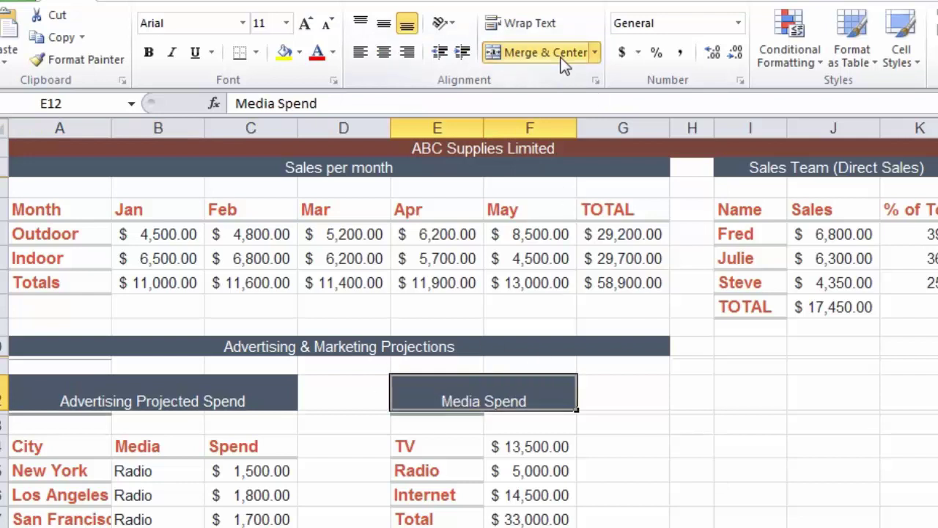
{"action": "left_click", "coordinate": [440, 148]}
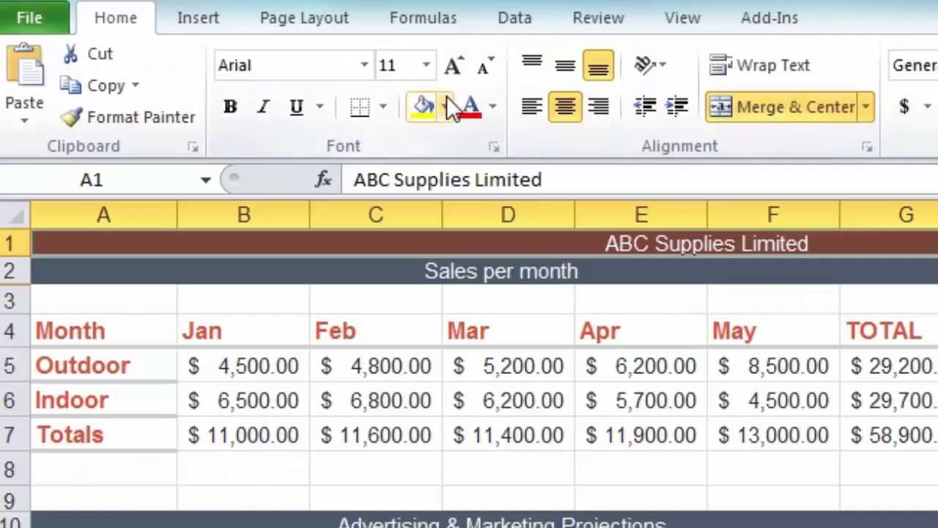
Switch the workbook to the Newsprint theme from the Page Layout theme gallery.
{"action": "left_click", "coordinate": [300, 53]}
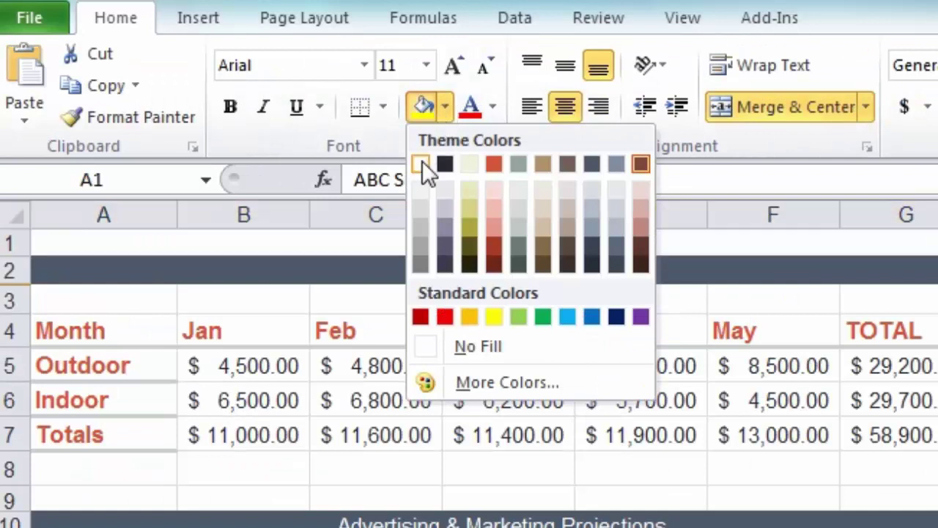
{"action": "left_click", "coordinate": [447, 106]}
{"action": "left_click", "coordinate": [304, 22]}
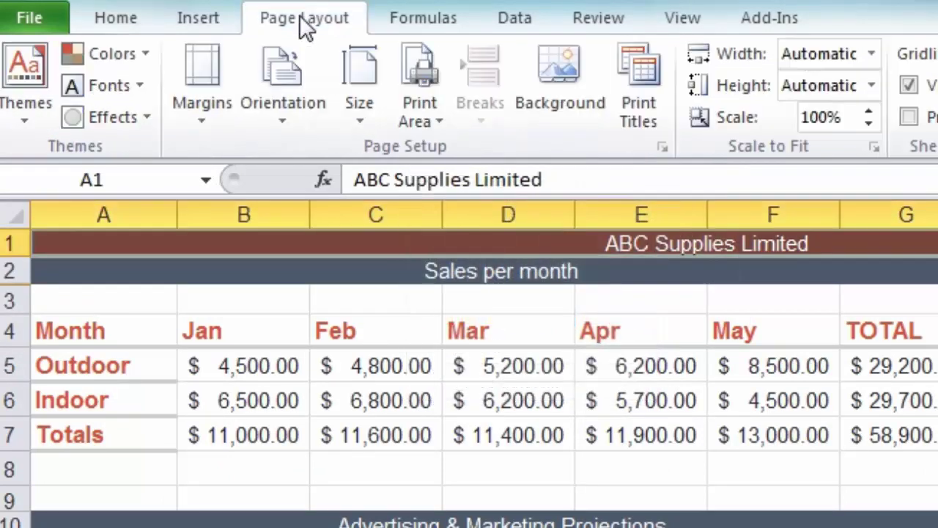
{"action": "left_click", "coordinate": [39, 116]}
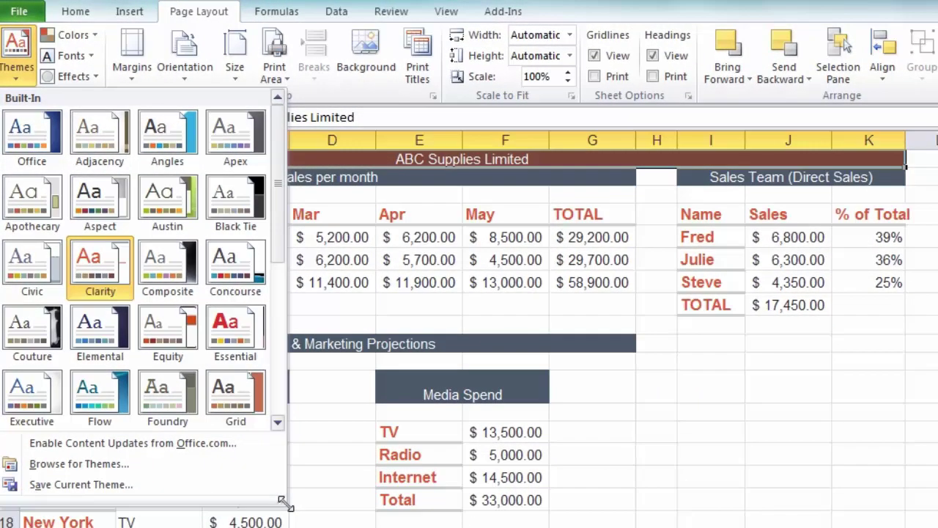
{"action": "left_click_drag", "start_coordinate": [282, 502], "coordinate": [257, 199]}
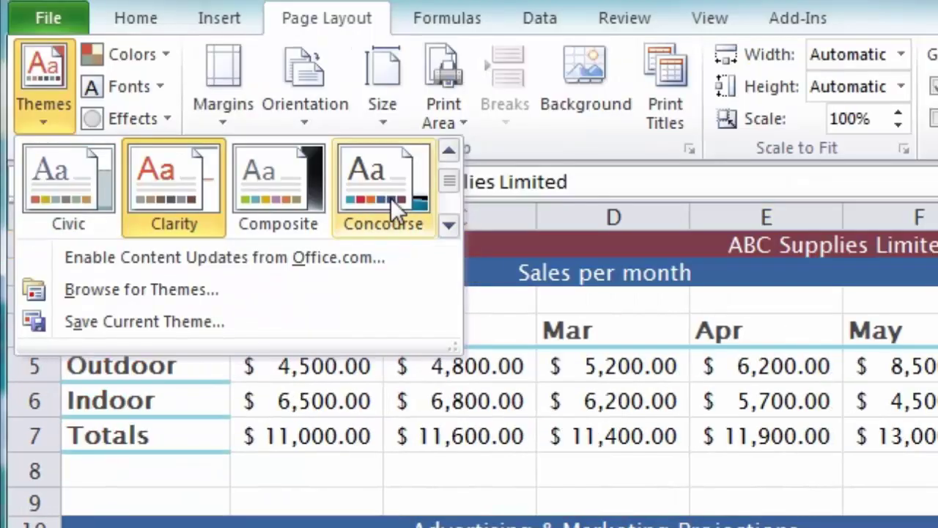
{"action": "left_click", "coordinate": [449, 221]}
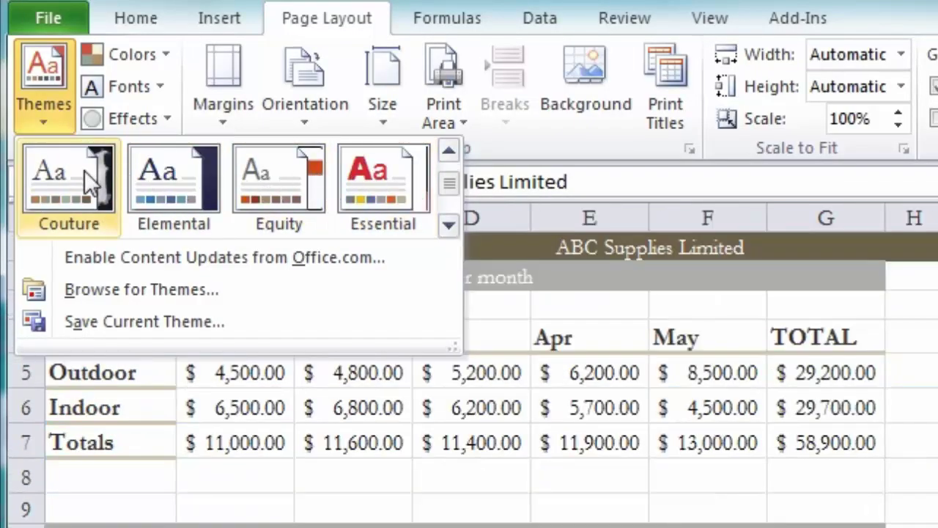
{"action": "left_click", "coordinate": [450, 220]}
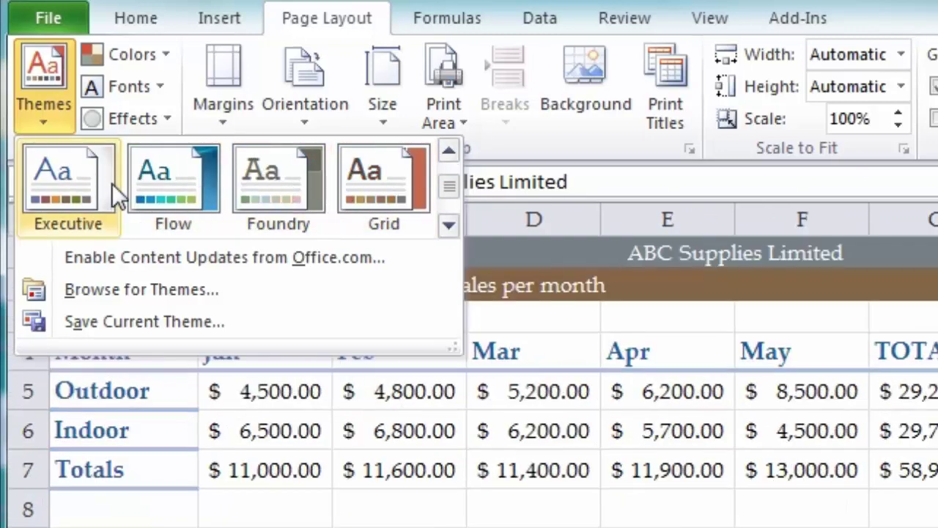
{"action": "left_click", "coordinate": [450, 221]}
{"action": "left_click", "coordinate": [450, 221]}
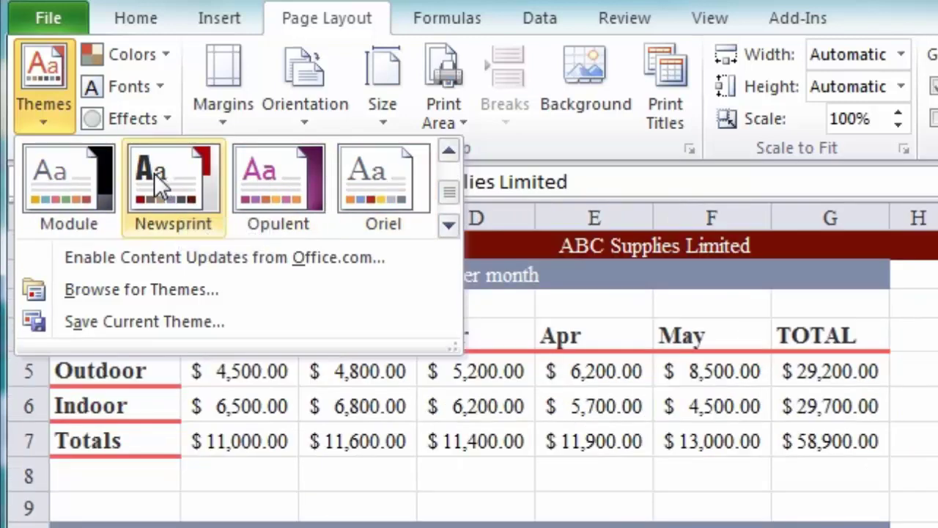
{"action": "left_click", "coordinate": [156, 168]}
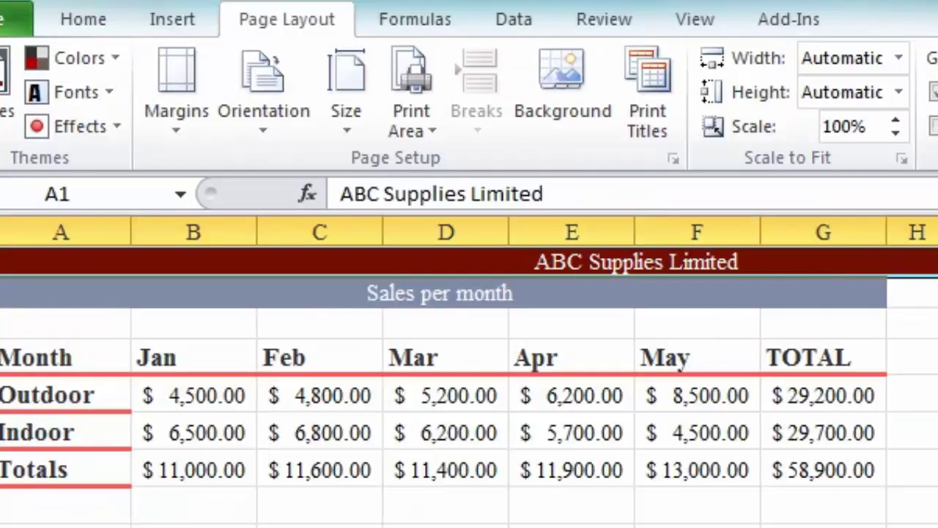
Set the merged ABC Supplies Limited title to 20-point font, then move to cell L1.
{"action": "left_click", "coordinate": [75, 22]}
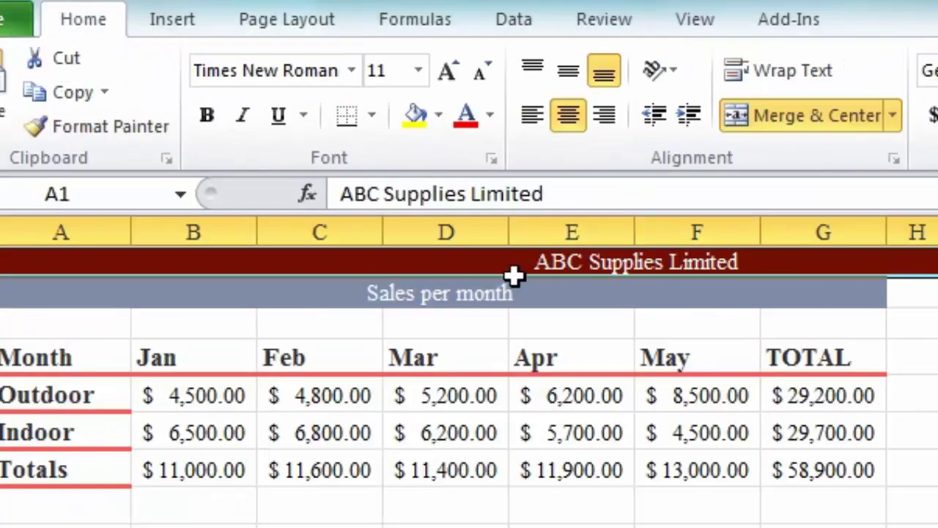
{"action": "left_click", "coordinate": [418, 71]}
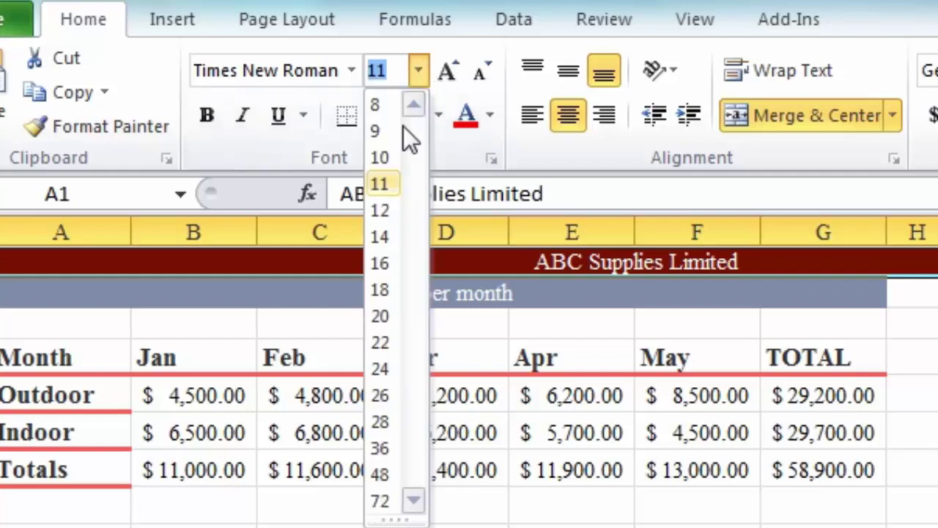
{"action": "left_click", "coordinate": [386, 316]}
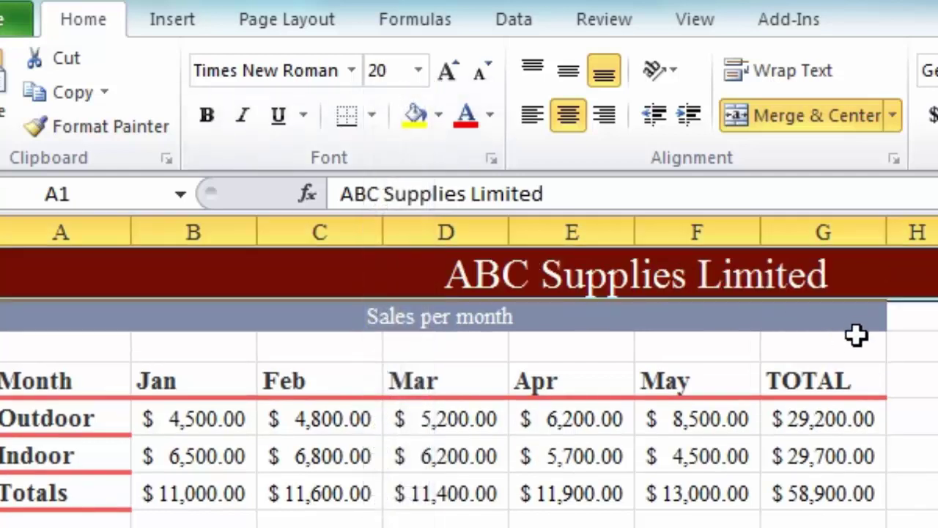
{"action": "key", "text": "Right"}
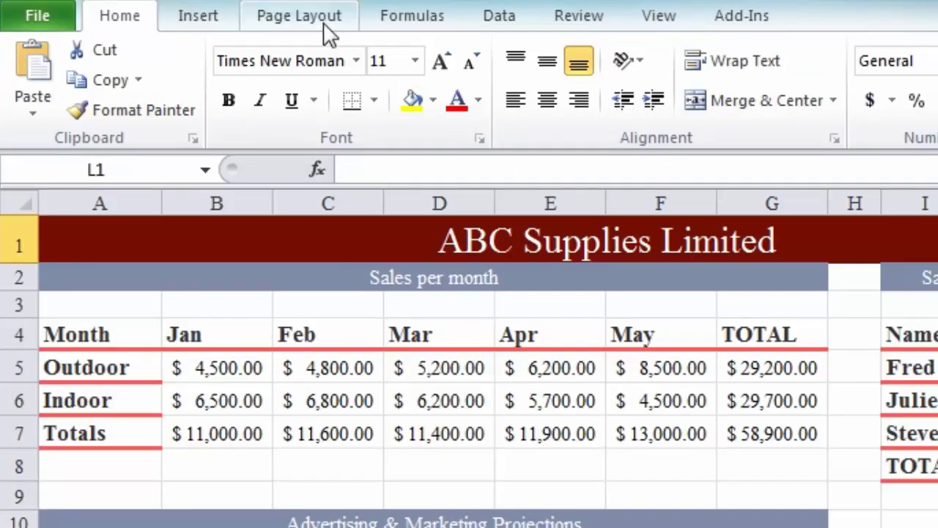
Apply the Grid theme colour palette to the worksheet.
{"action": "left_click", "coordinate": [329, 28]}
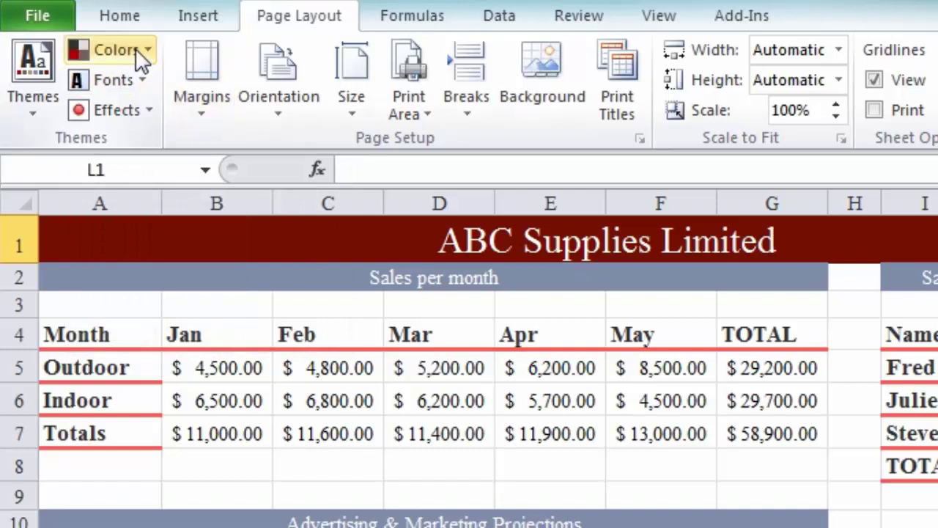
{"action": "left_click", "coordinate": [139, 47]}
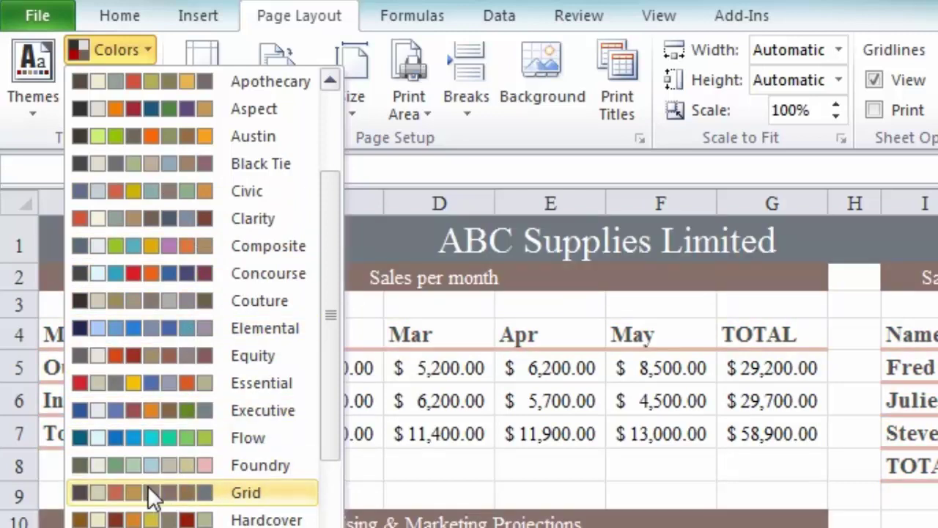
{"action": "left_click", "coordinate": [149, 488]}
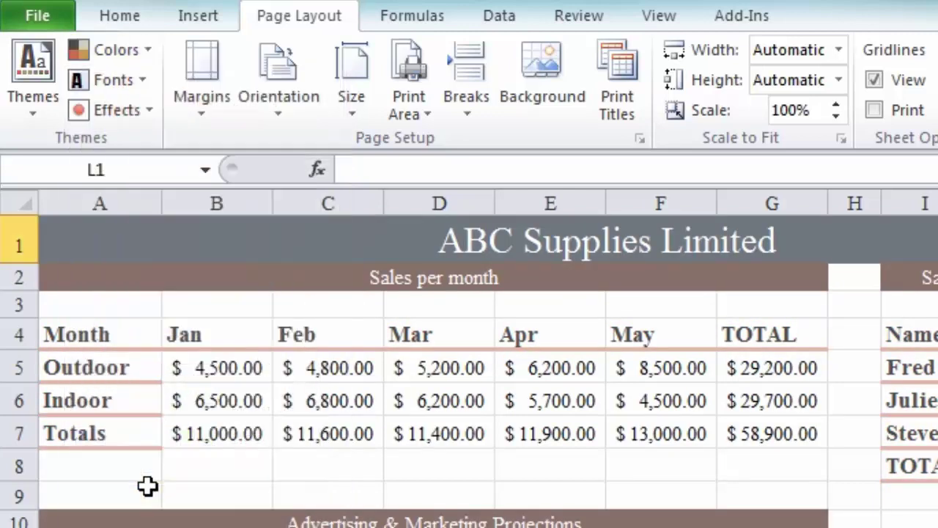
Apply the Essential theme font set to the worksheet.
{"action": "left_click", "coordinate": [141, 82]}
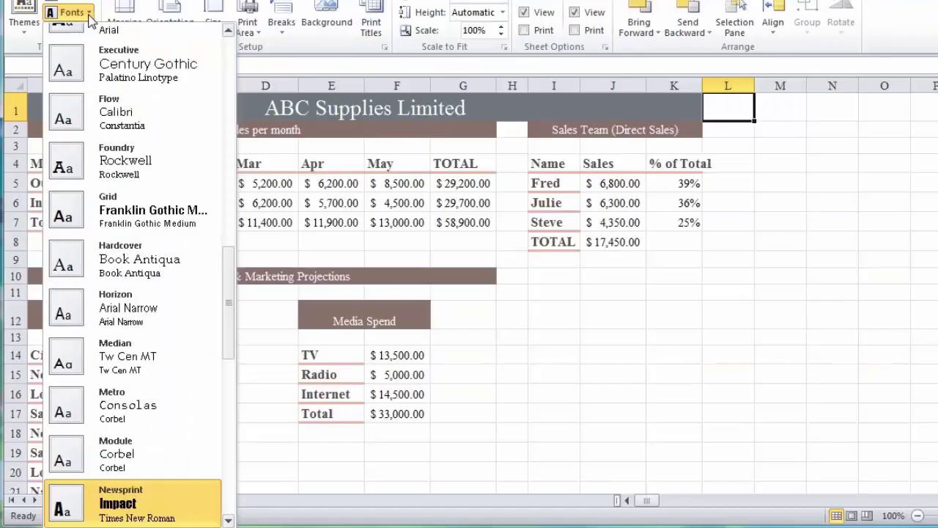
{"action": "scroll", "coordinate": [162, 306], "scroll_direction": "up", "scroll_amount": 3}
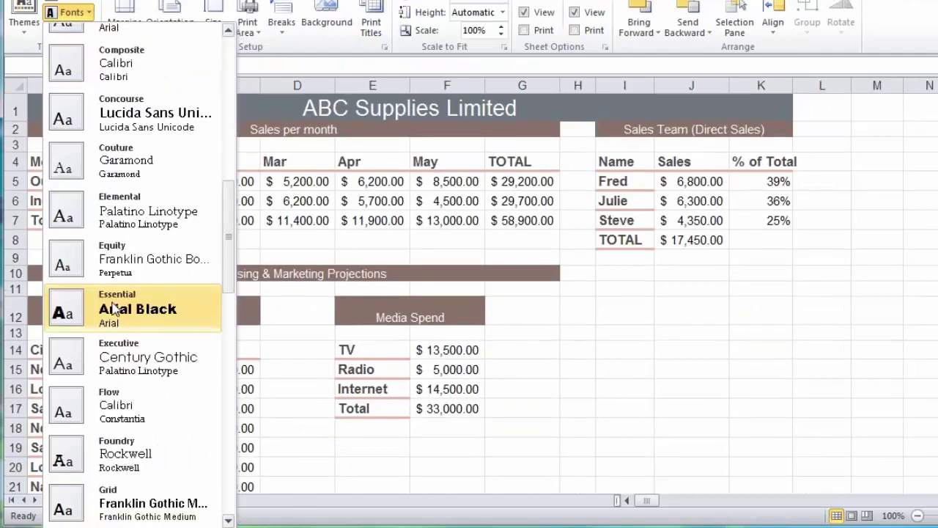
{"action": "left_click", "coordinate": [113, 309]}
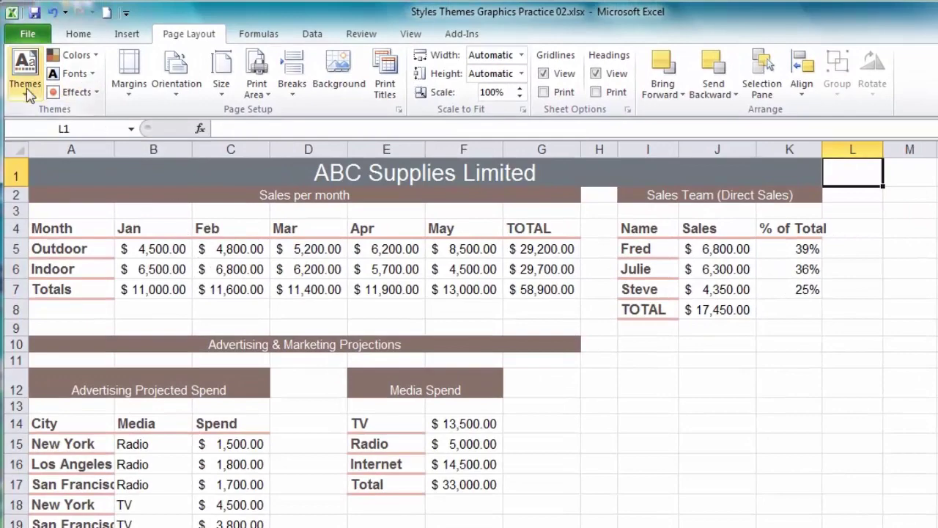
Save the current colours and fonts as a custom theme named 'ABC Theme1'.
{"action": "left_click", "coordinate": [25, 81]}
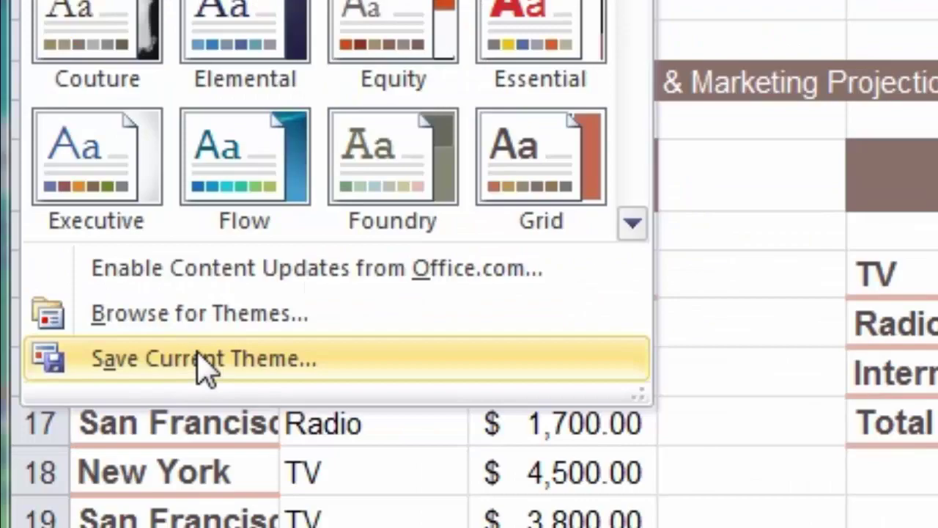
{"action": "left_click", "coordinate": [204, 359]}
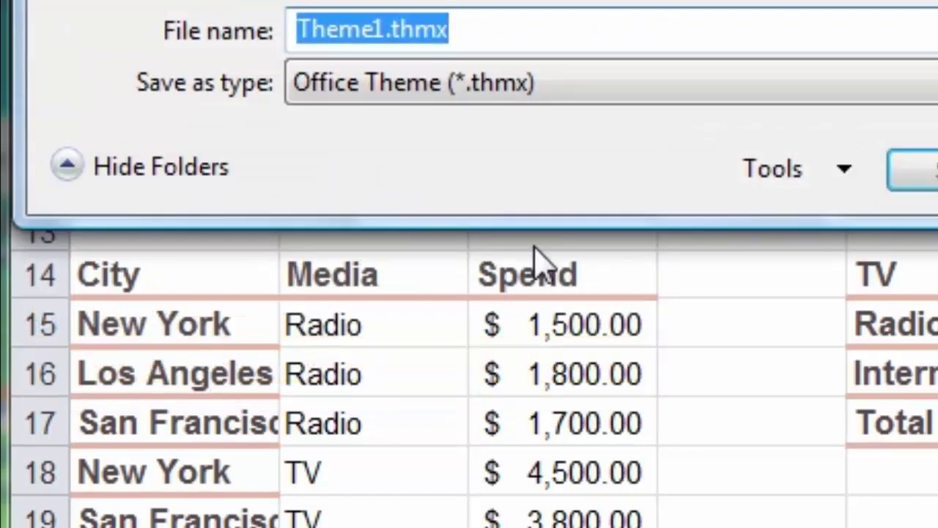
{"action": "type", "text": "ABC"}
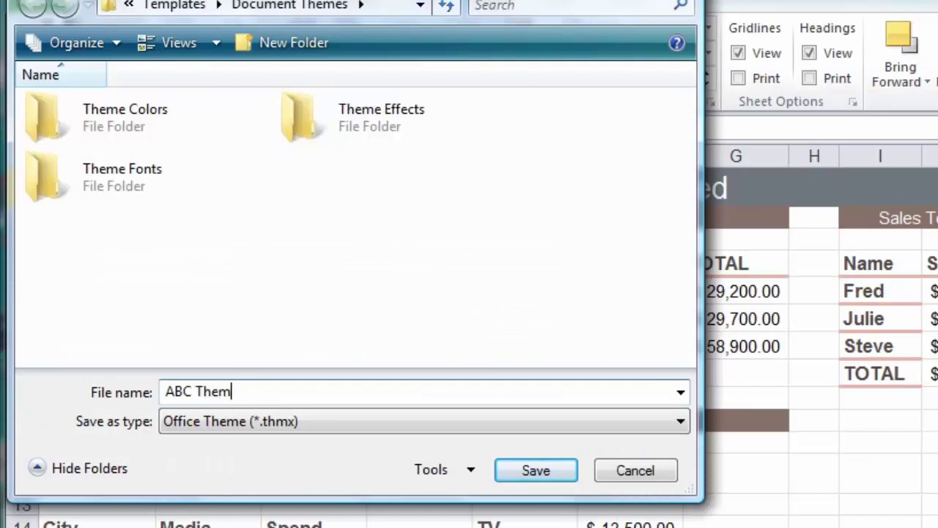
{"action": "key", "text": "Return"}
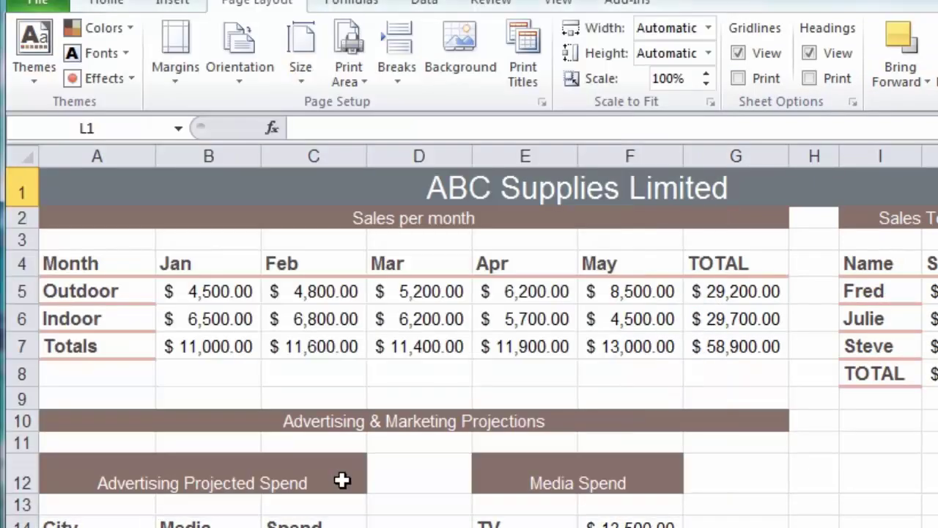
Select cell E8 and apply the Angles theme to the worksheet.
{"action": "left_click", "coordinate": [525, 374]}
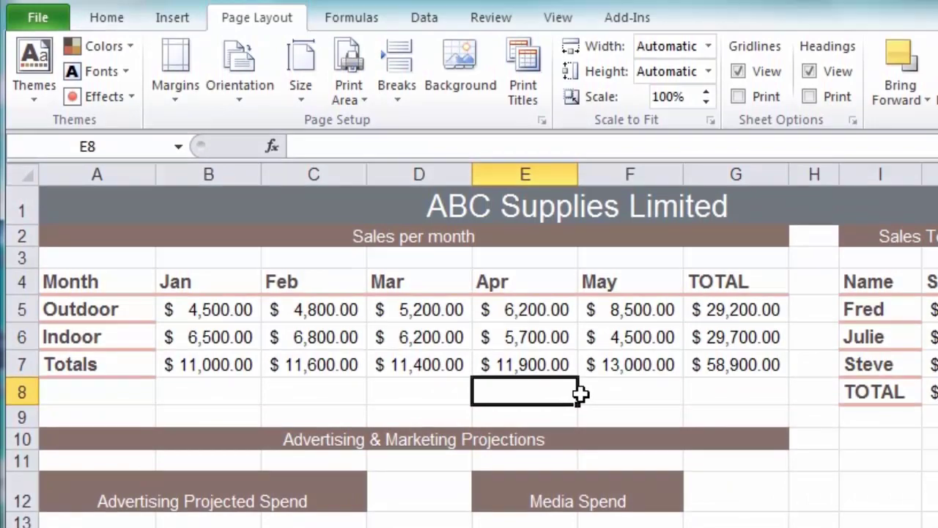
{"action": "left_click", "coordinate": [27, 99]}
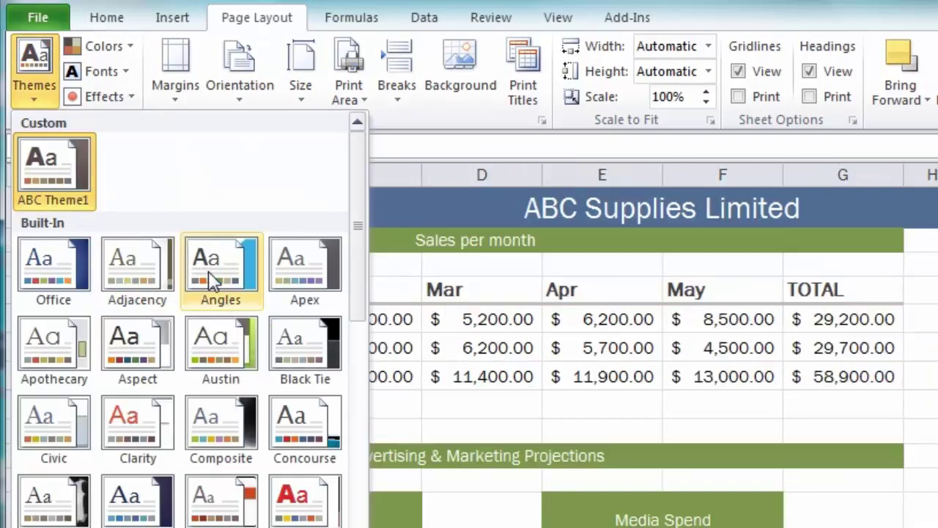
{"action": "left_click", "coordinate": [209, 273]}
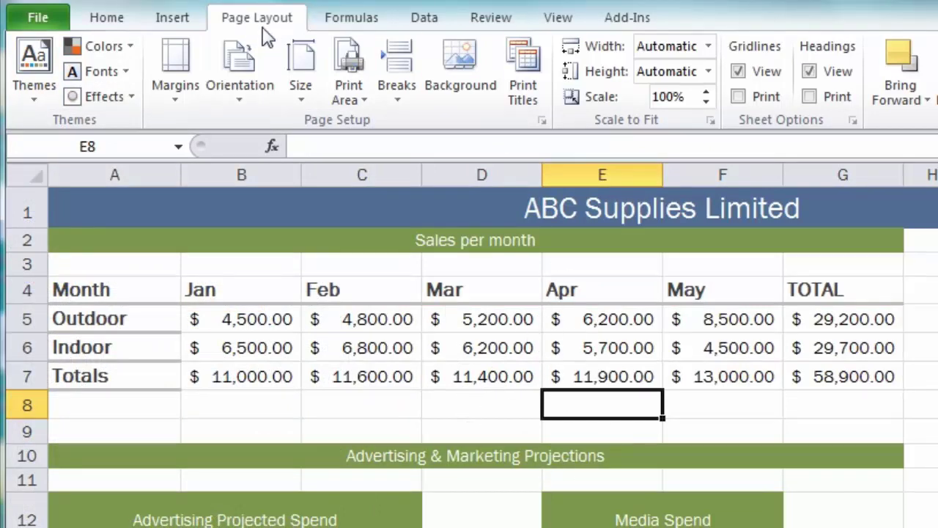
Reapply the custom ABC Theme1 and return to the Home tab.
{"action": "left_click", "coordinate": [42, 99]}
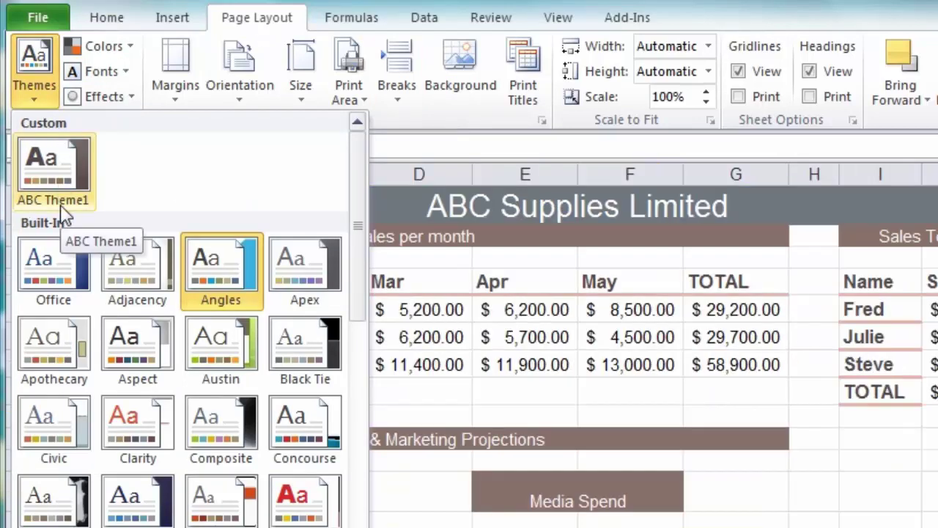
{"action": "left_click", "coordinate": [62, 173]}
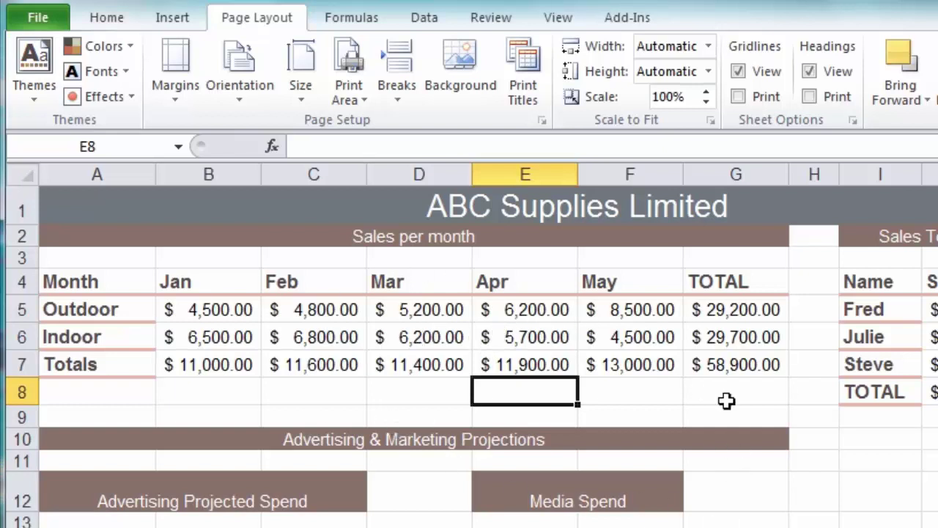
{"action": "left_click", "coordinate": [95, 20]}
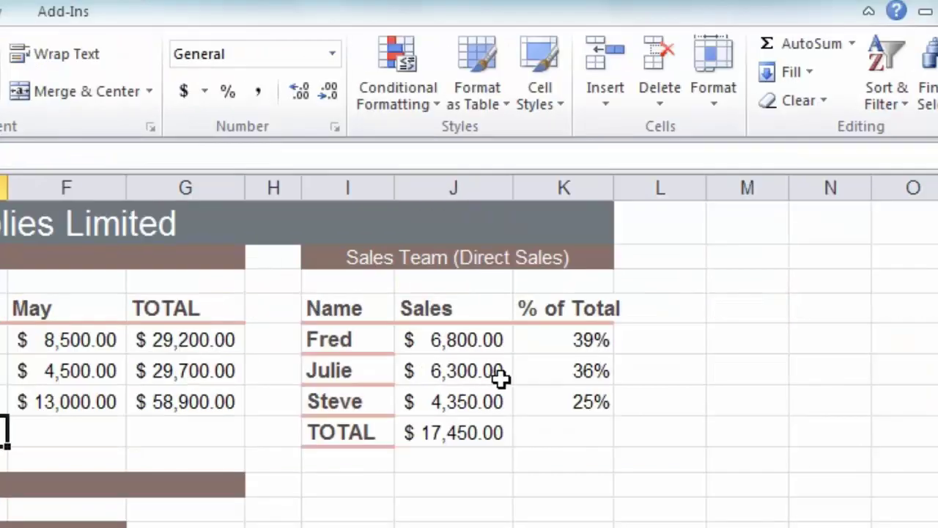
{"action": "left_click", "coordinate": [560, 104]}
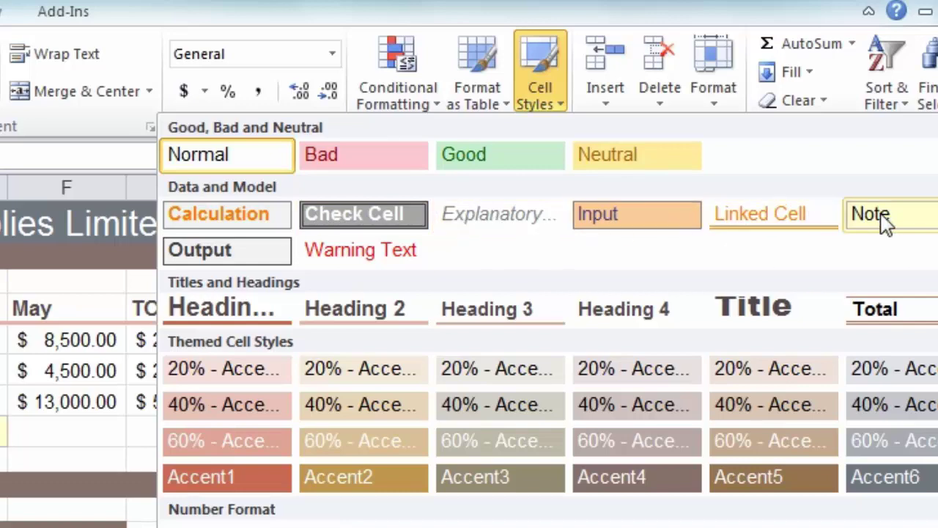
{"action": "left_click", "coordinate": [545, 76]}
{"action": "left_click", "coordinate": [245, 183]}
Apply the Input cell style to the Outdoor and Indoor monthly sales figures.
{"action": "left_click_drag", "start_coordinate": [245, 182], "coordinate": [714, 201]}
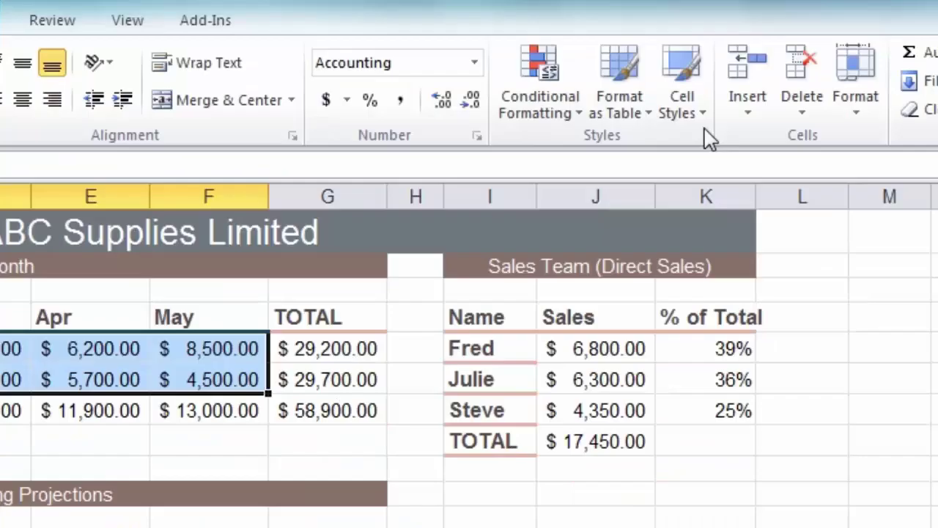
{"action": "left_click", "coordinate": [695, 121]}
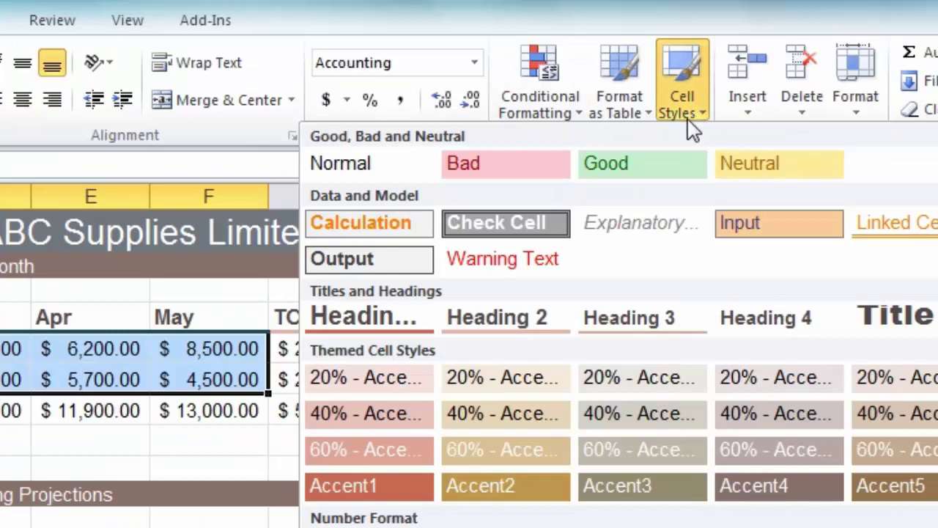
{"action": "left_click", "coordinate": [769, 218]}
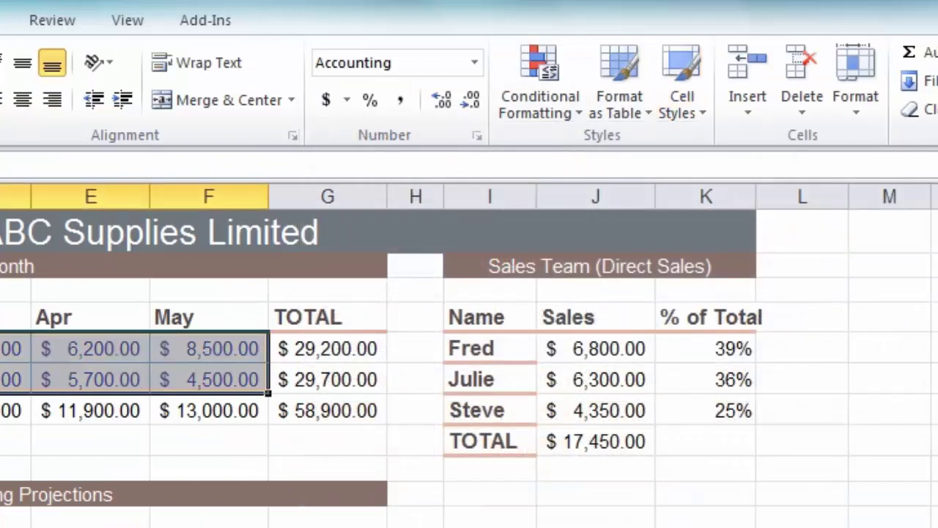
{"action": "key", "text": "ctrl+Home"}
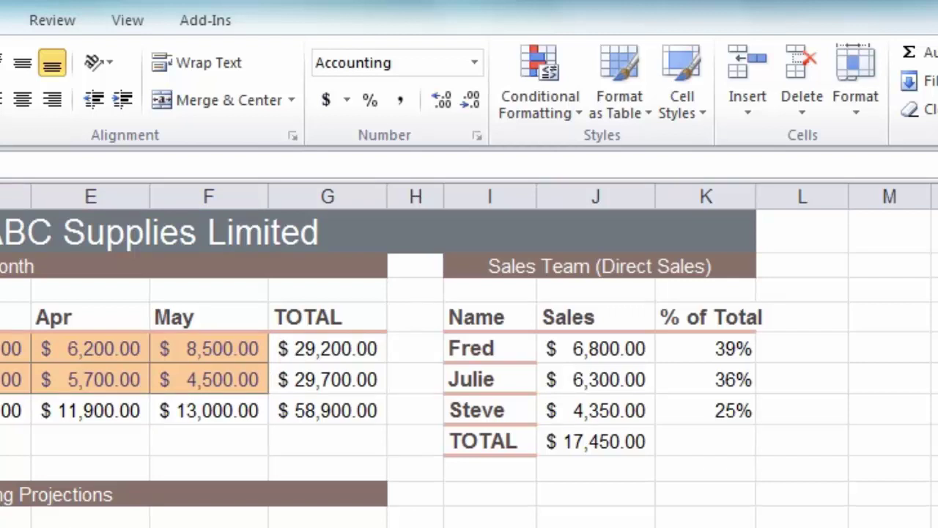
Apply the Calculation style to the Totals row and column G totals.
{"action": "left_click_drag", "start_coordinate": [7, 410], "coordinate": [270, 411]}
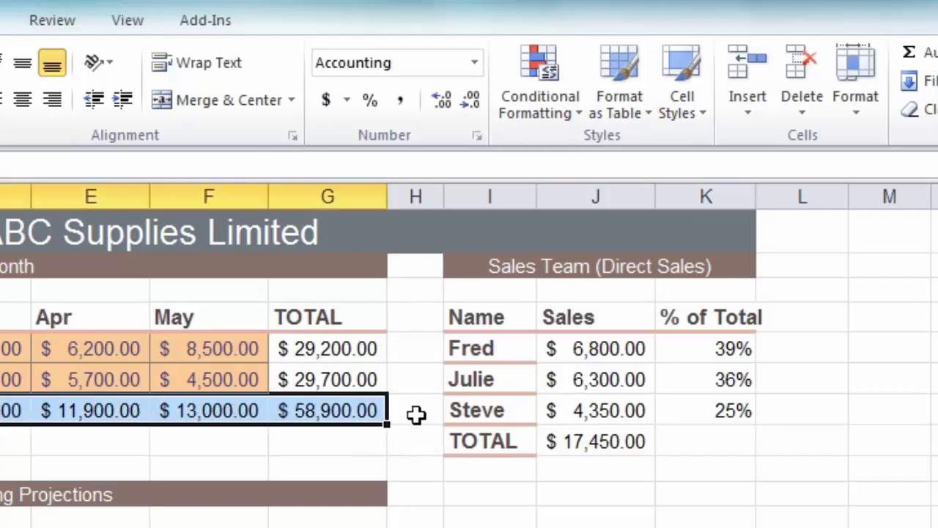
{"action": "left_click_drag", "start_coordinate": [352, 345], "coordinate": [351, 379]}
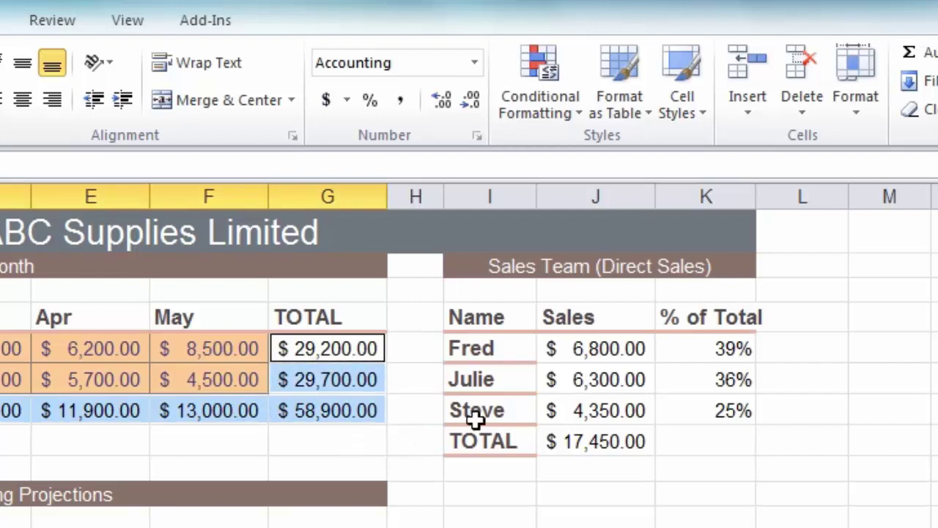
{"action": "left_click", "coordinate": [685, 114]}
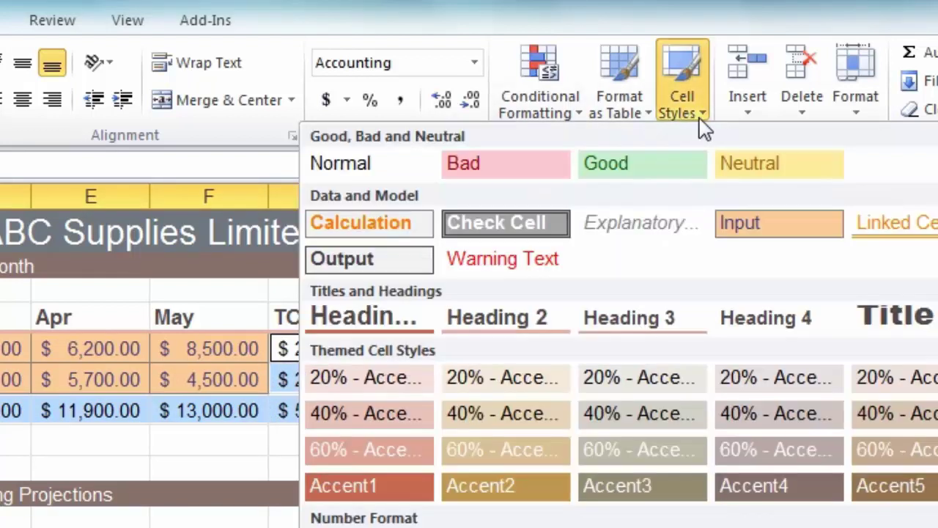
{"action": "left_click", "coordinate": [359, 233]}
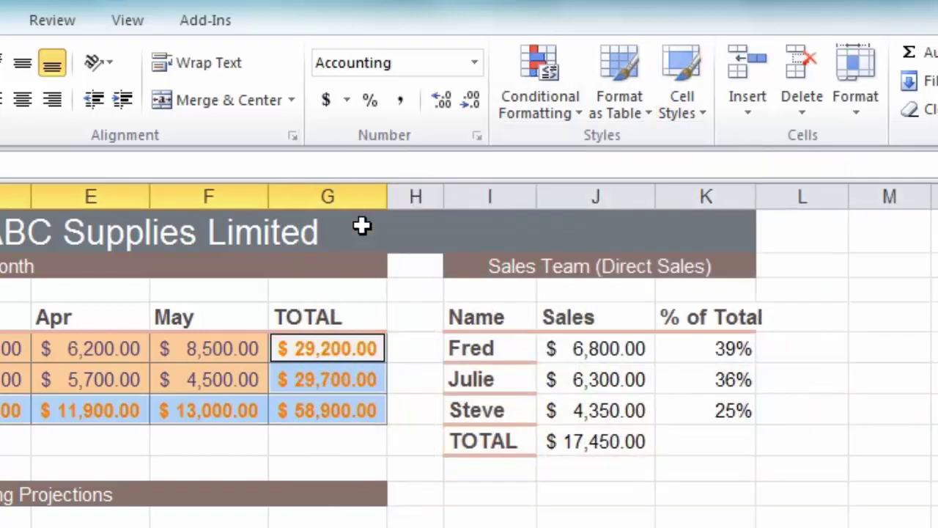
Apply the Total cell style to the $58,900.00 grand total cell.
{"action": "left_click", "coordinate": [307, 410]}
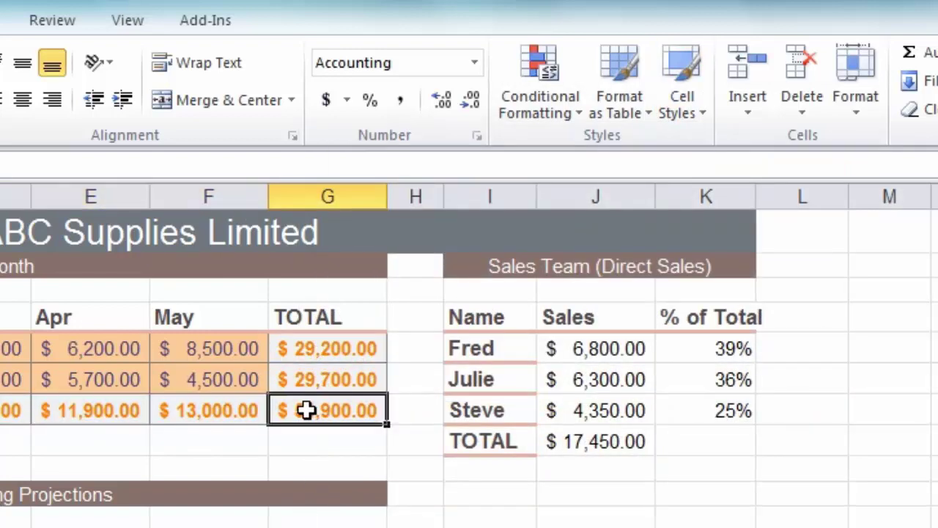
{"action": "left_click", "coordinate": [700, 103]}
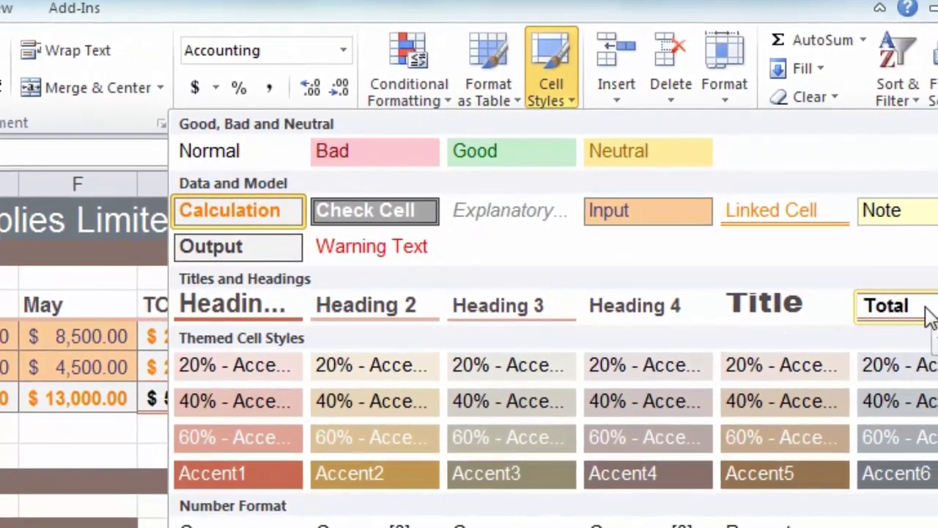
{"action": "left_click", "coordinate": [890, 307]}
{"action": "left_click", "coordinate": [359, 455]}
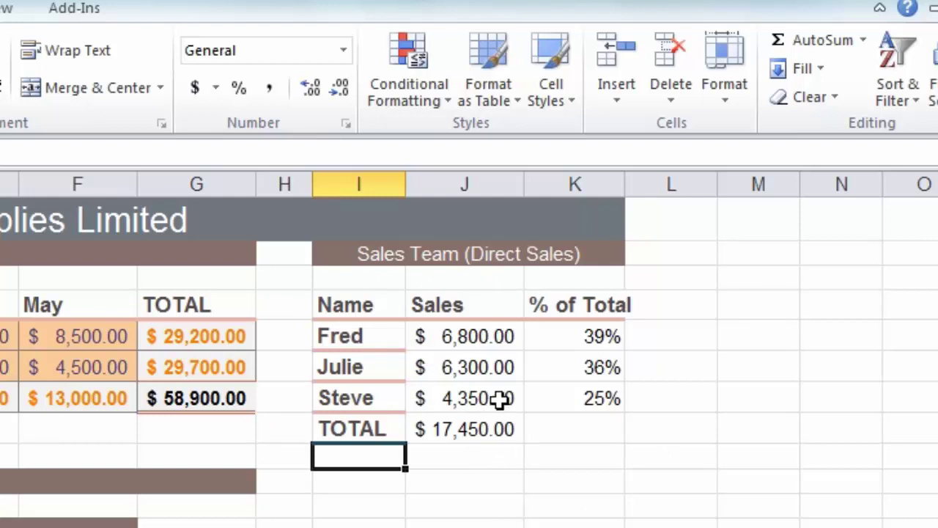
Apply the Good cell style to Fred's $6,800.00 sales figure.
{"action": "left_click", "coordinate": [473, 335]}
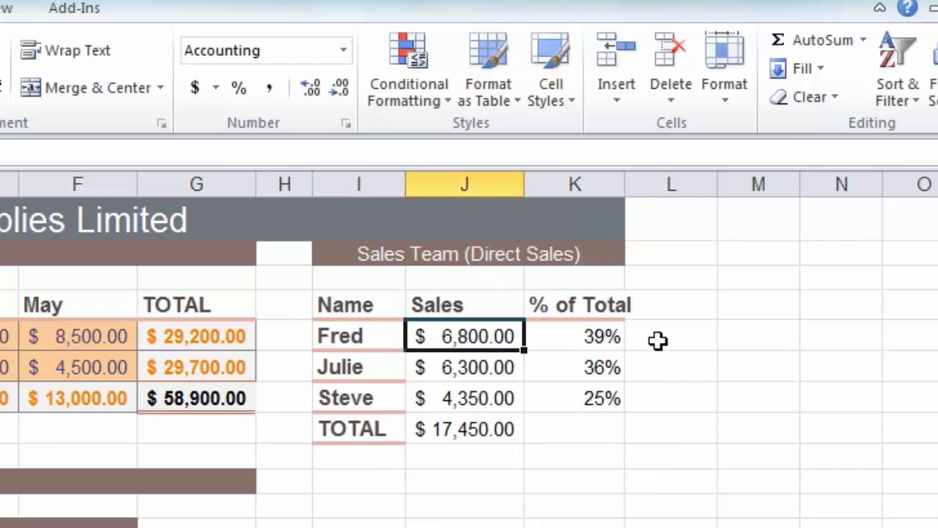
{"action": "left_click", "coordinate": [574, 109]}
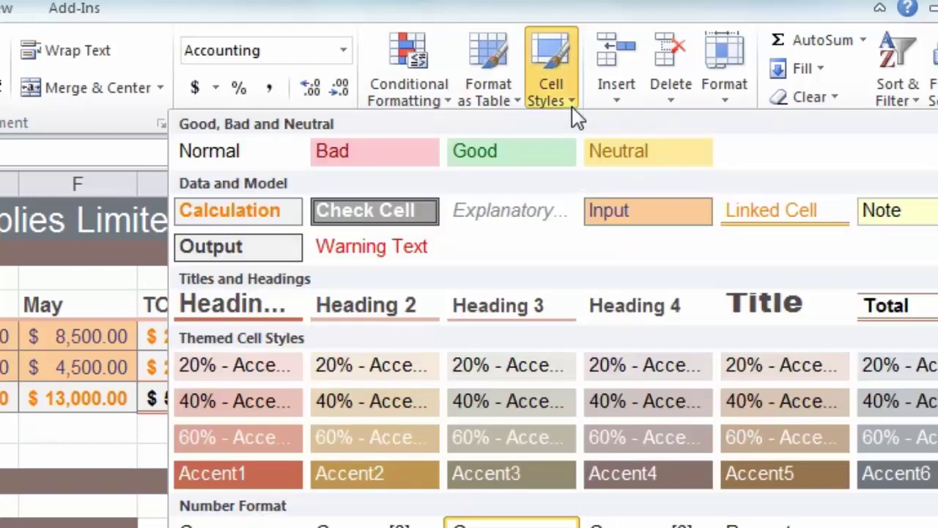
{"action": "left_click", "coordinate": [502, 159]}
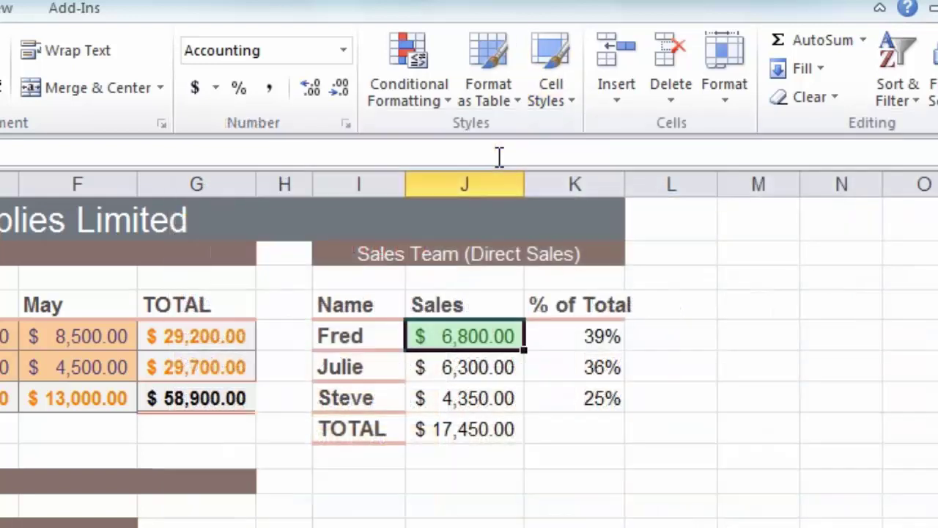
Apply the Bad cell style to Steve's $4,350.00 sales figure.
{"action": "left_click", "coordinate": [480, 400]}
{"action": "left_click", "coordinate": [568, 106]}
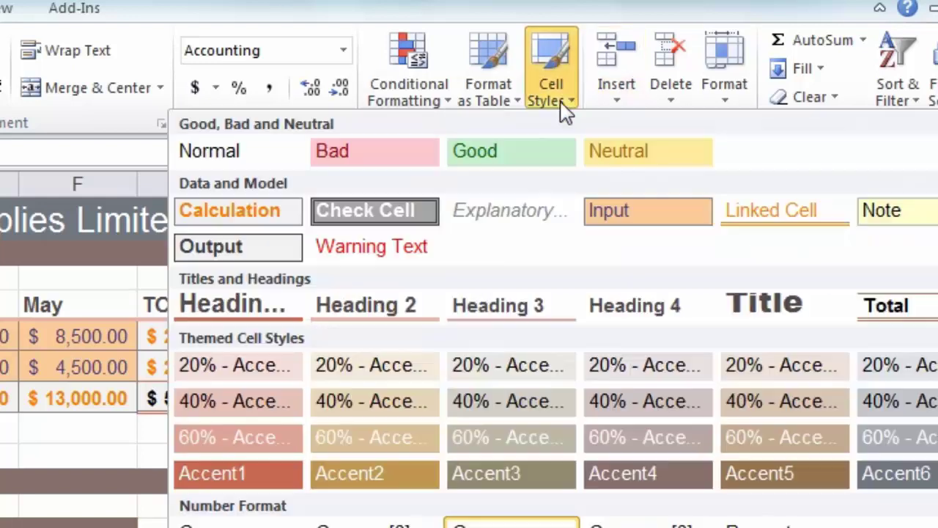
{"action": "left_click", "coordinate": [369, 168]}
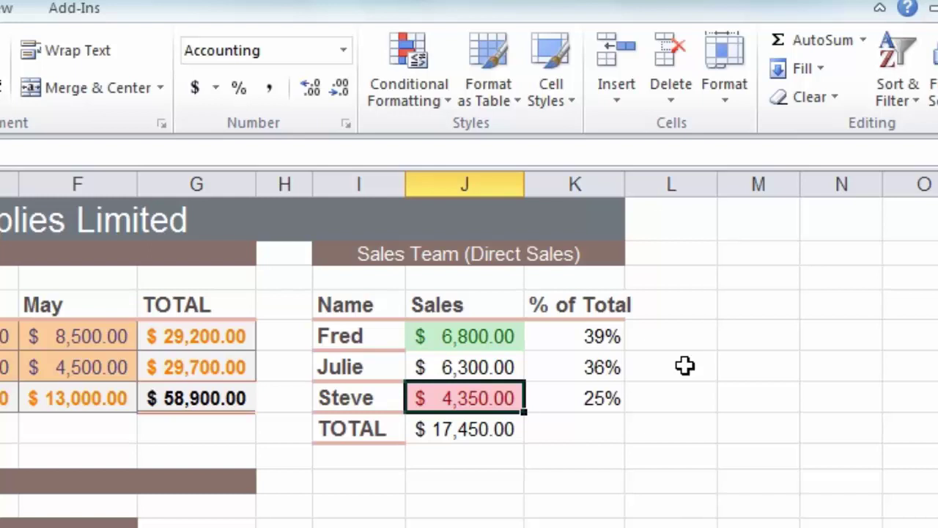
{"action": "left_click", "coordinate": [562, 101]}
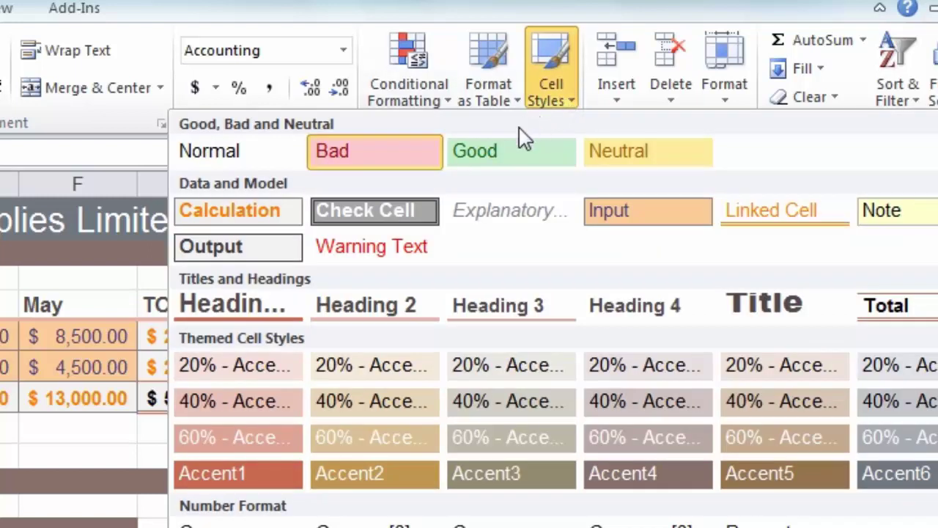
Modify the Bad cell style to use a red fill and white font colour.
{"action": "right_click", "coordinate": [376, 166]}
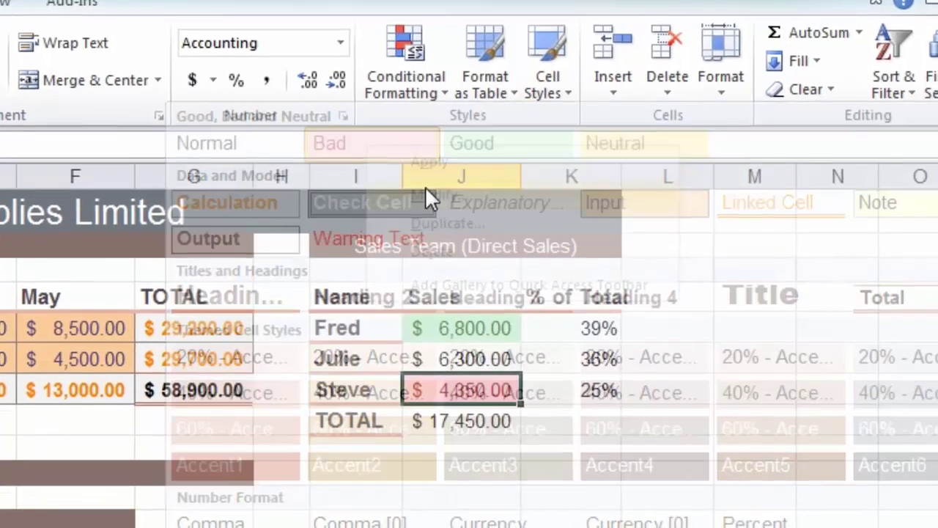
{"action": "left_click", "coordinate": [426, 189]}
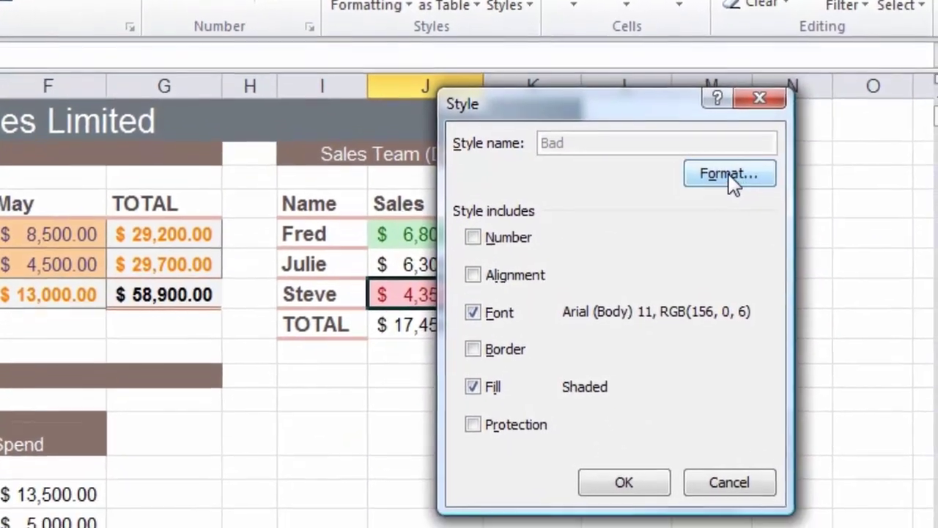
{"action": "left_click", "coordinate": [747, 213]}
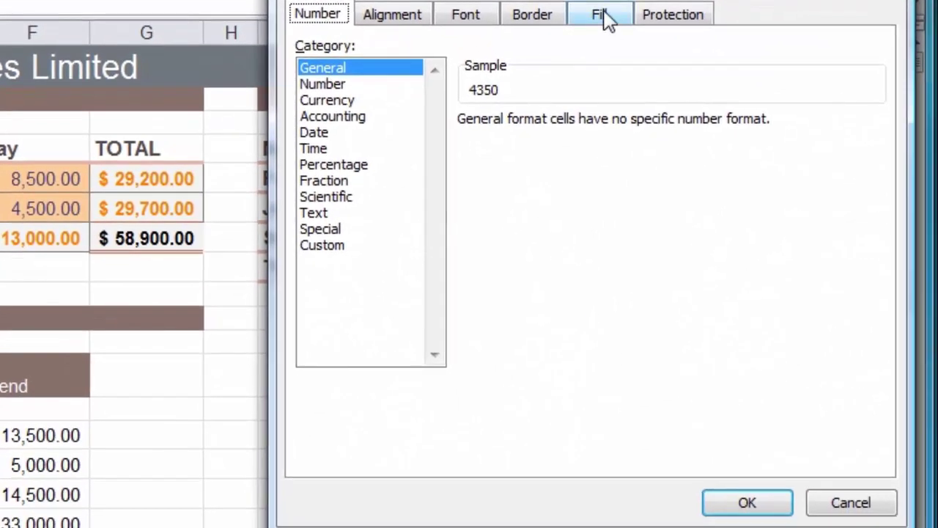
{"action": "left_click", "coordinate": [615, 55]}
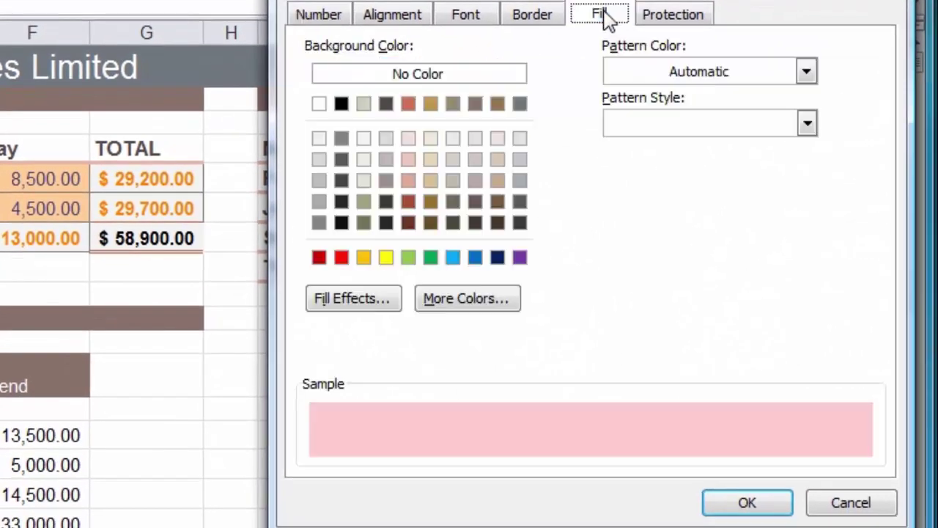
{"action": "left_click", "coordinate": [345, 259]}
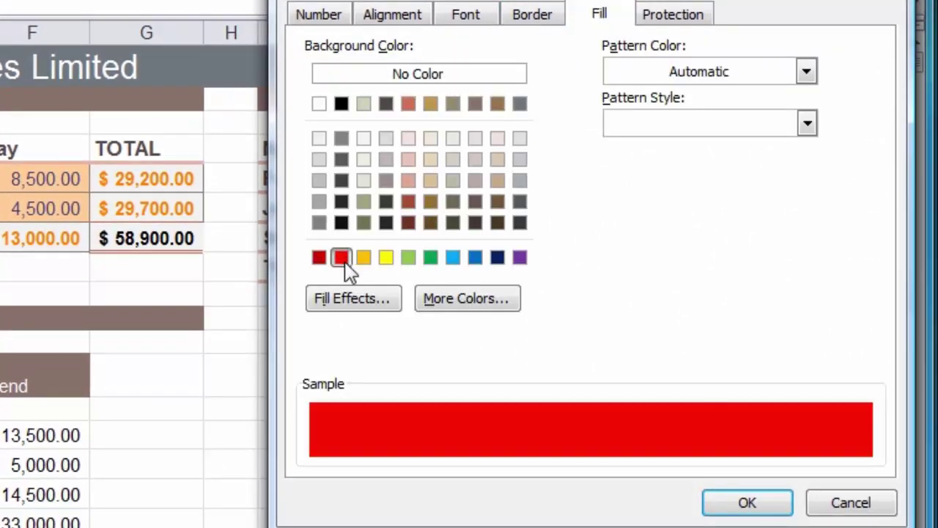
{"action": "left_click", "coordinate": [477, 15]}
{"action": "left_click", "coordinate": [742, 221]}
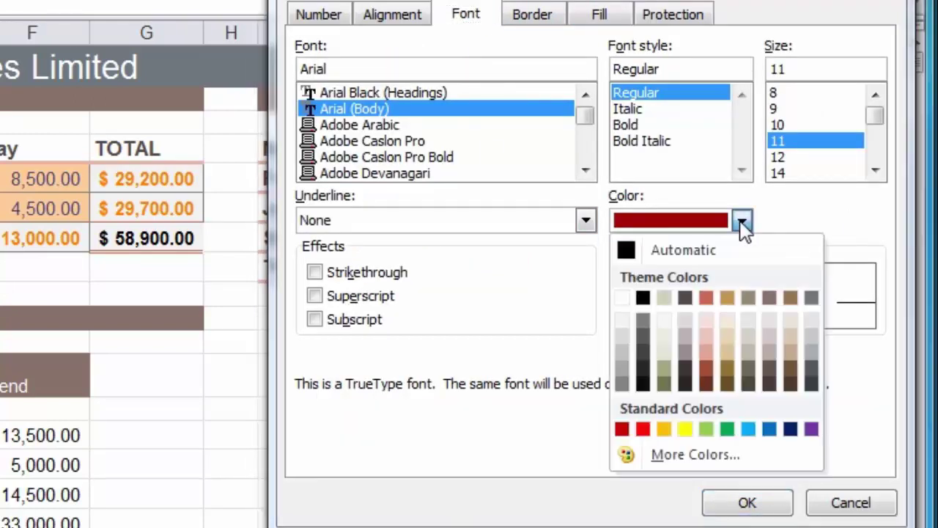
{"action": "left_click", "coordinate": [622, 298]}
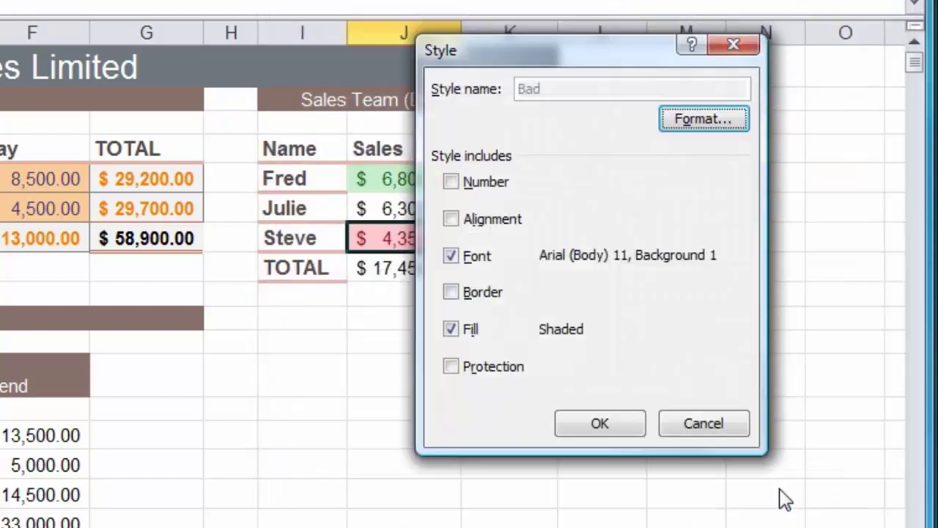
{"action": "left_click", "coordinate": [601, 429]}
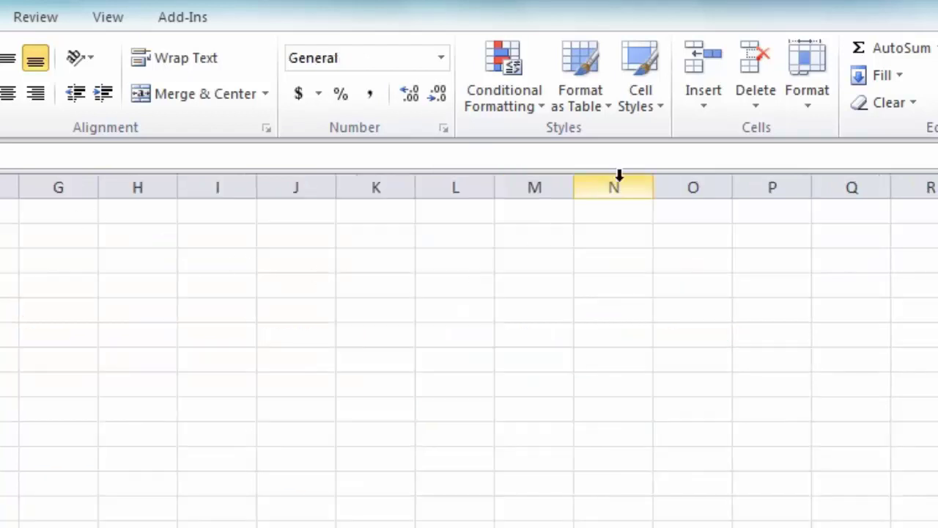
{"action": "left_click", "coordinate": [652, 111]}
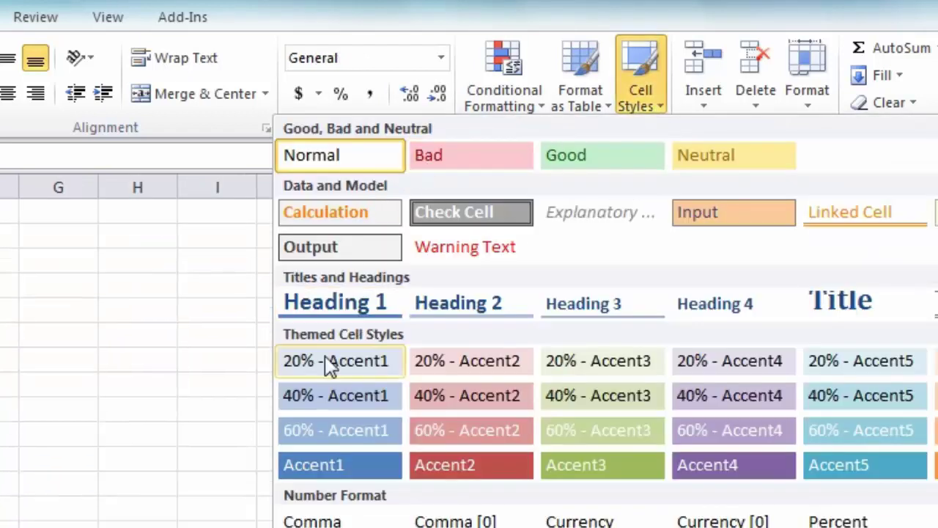
{"action": "left_click", "coordinate": [647, 90]}
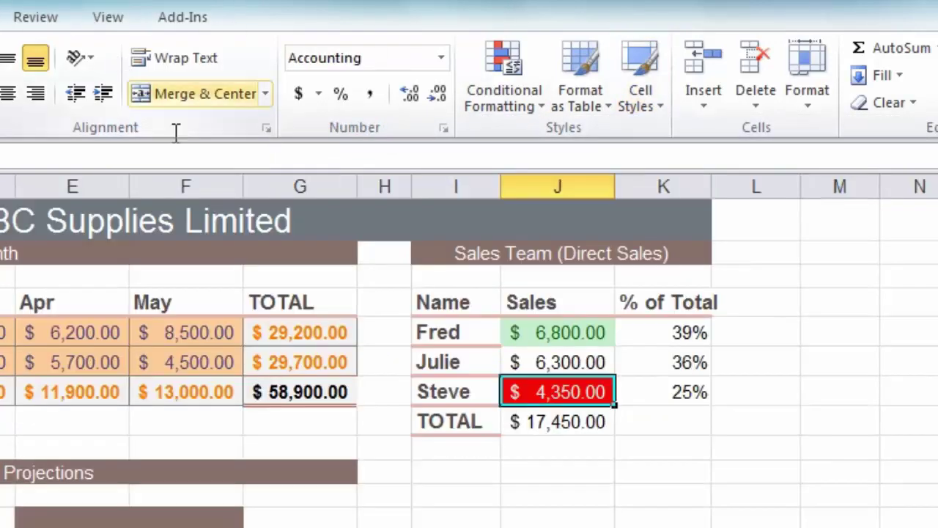
{"action": "left_click", "coordinate": [649, 114]}
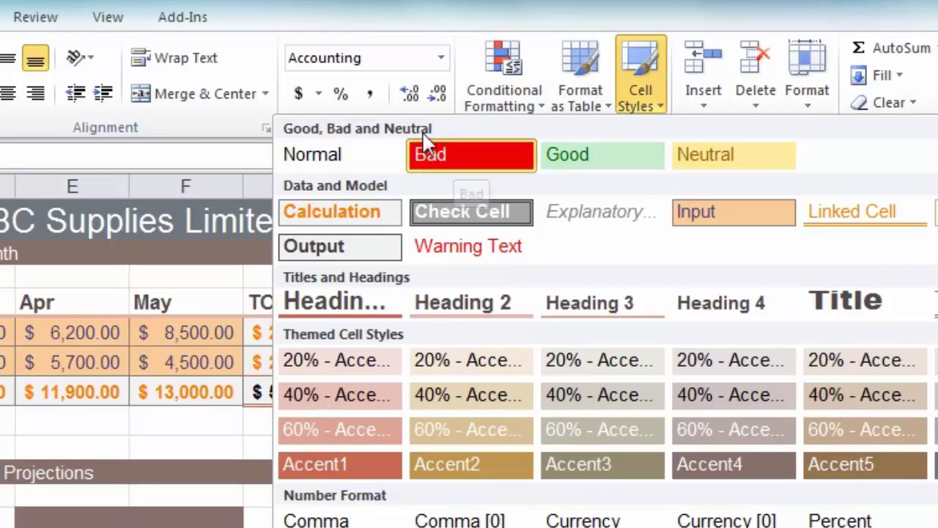
{"action": "right_click", "coordinate": [460, 162]}
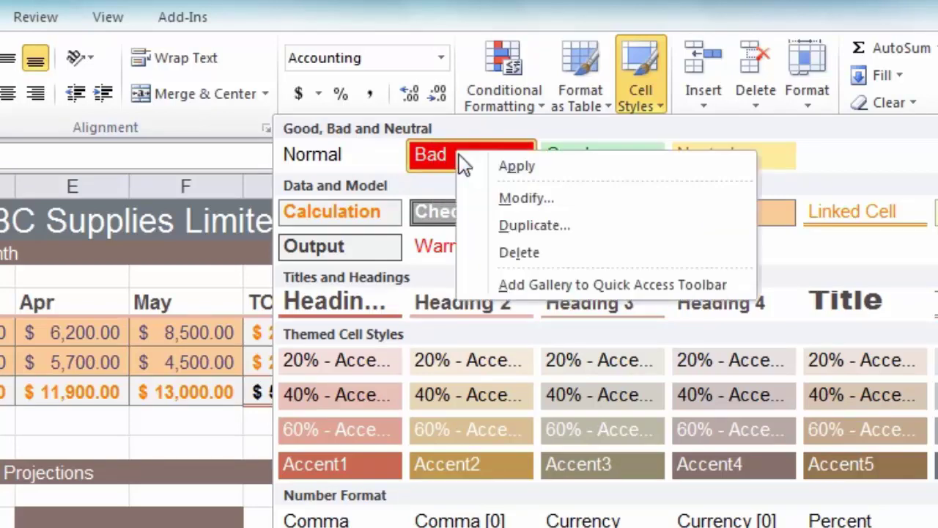
{"action": "left_click", "coordinate": [516, 165]}
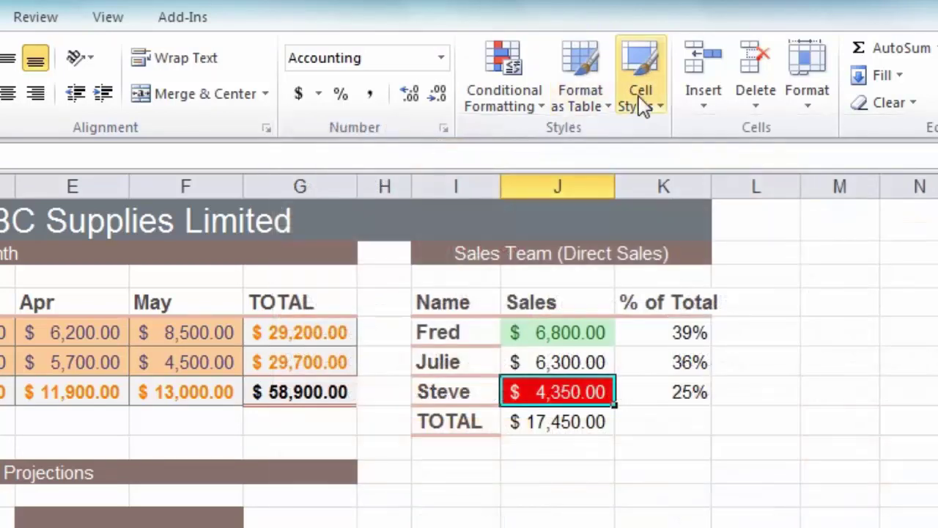
Merge cell styles from Book3, overwriting same-named styles so Bad reverts to light red.
{"action": "left_click", "coordinate": [641, 97]}
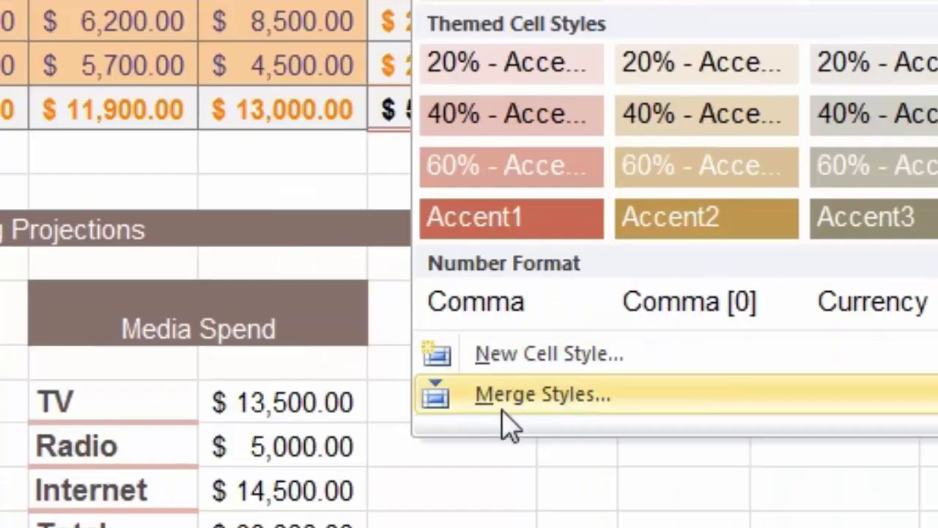
{"action": "left_click", "coordinate": [513, 402]}
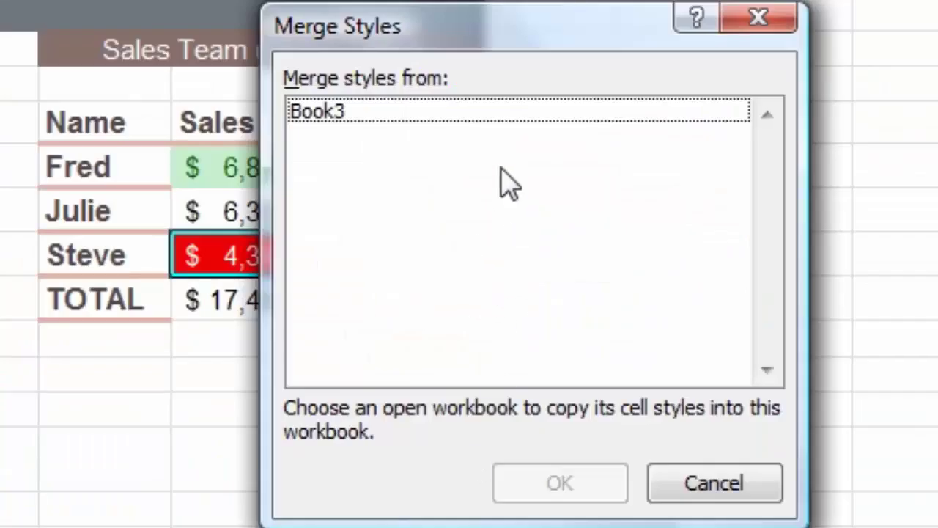
{"action": "left_click", "coordinate": [315, 110]}
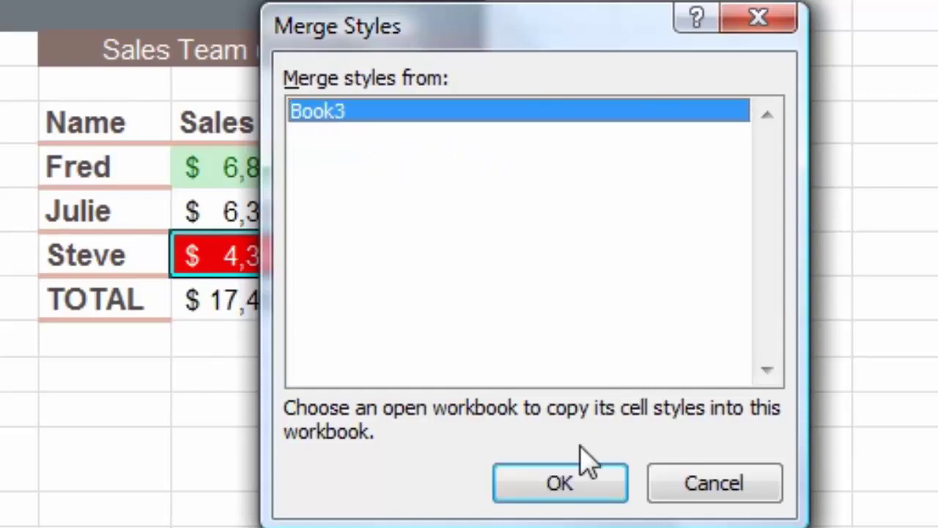
{"action": "left_click", "coordinate": [559, 503]}
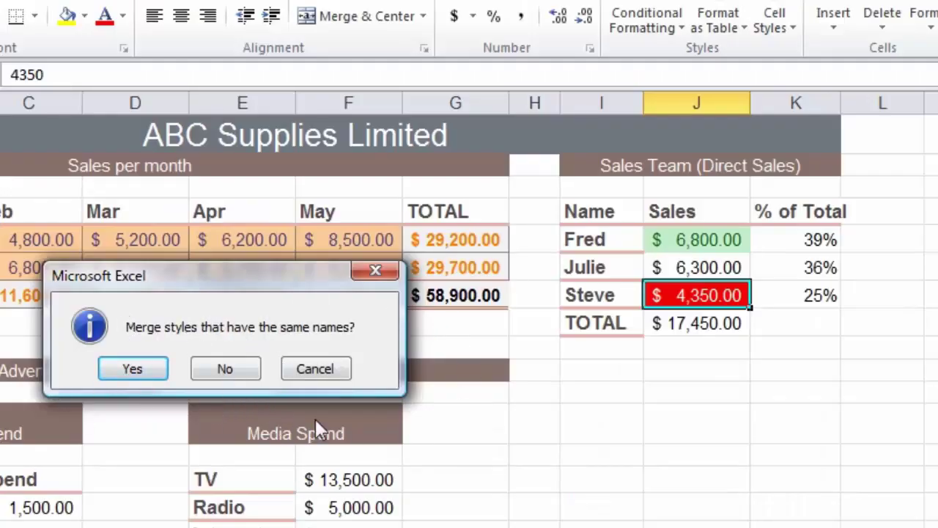
{"action": "left_click", "coordinate": [123, 368]}
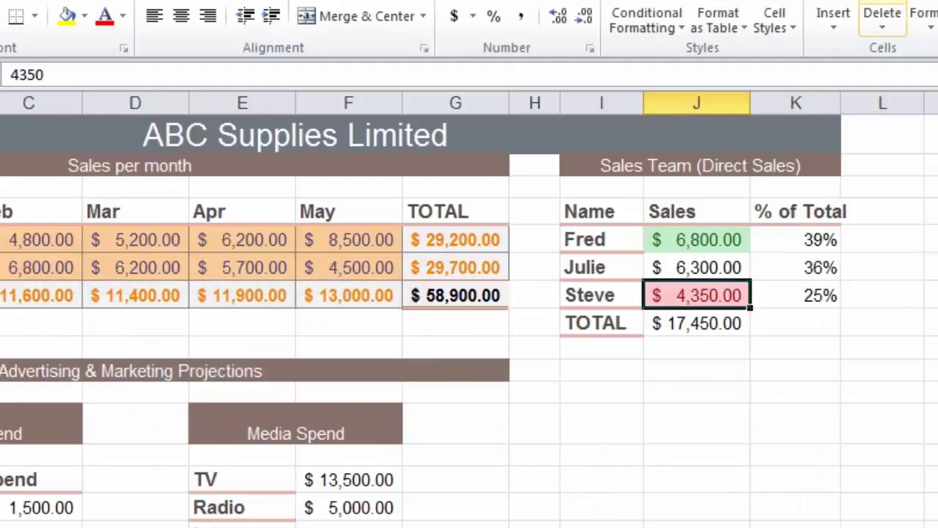
{"action": "left_click", "coordinate": [781, 28]}
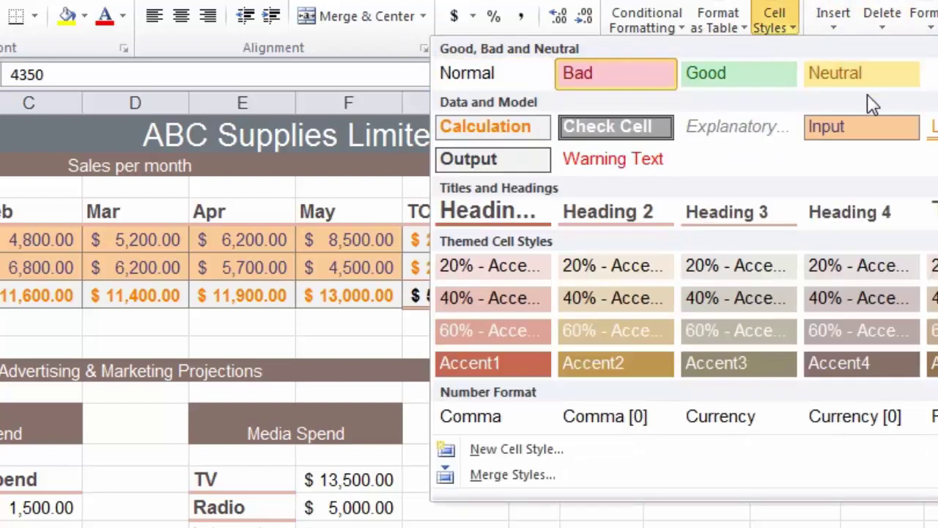
Dismiss the Cell Styles gallery to reveal the finished Sales Team table.
{"action": "left_click", "coordinate": [513, 474]}
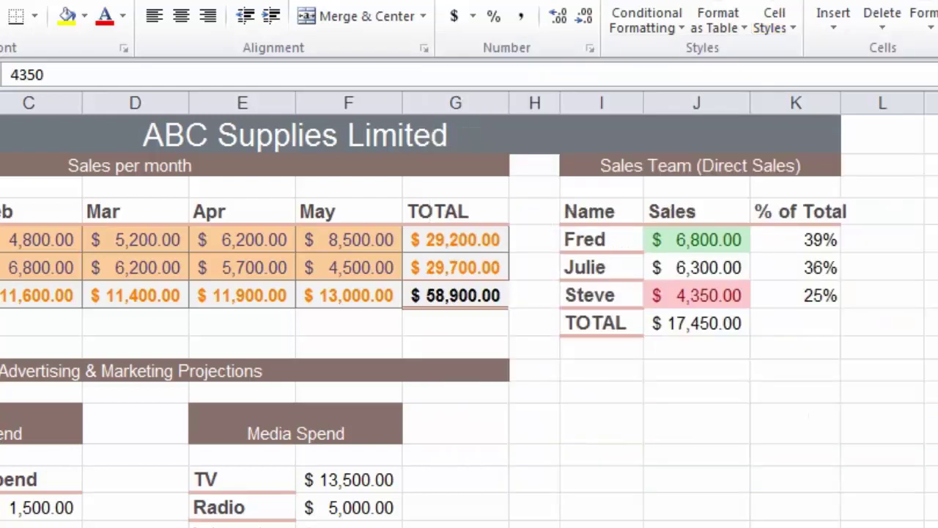